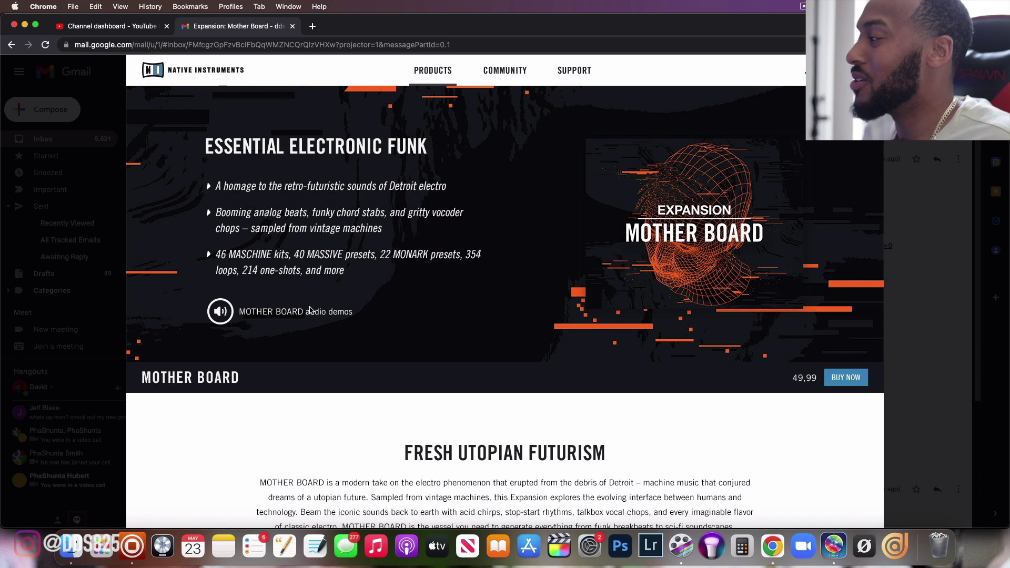
Look over the Mother Board expansion's product page, including its description and contents
scroll(596, 170, down, 10)
scroll(595, 316, up, 7)
scroll(559, 310, up, 8)
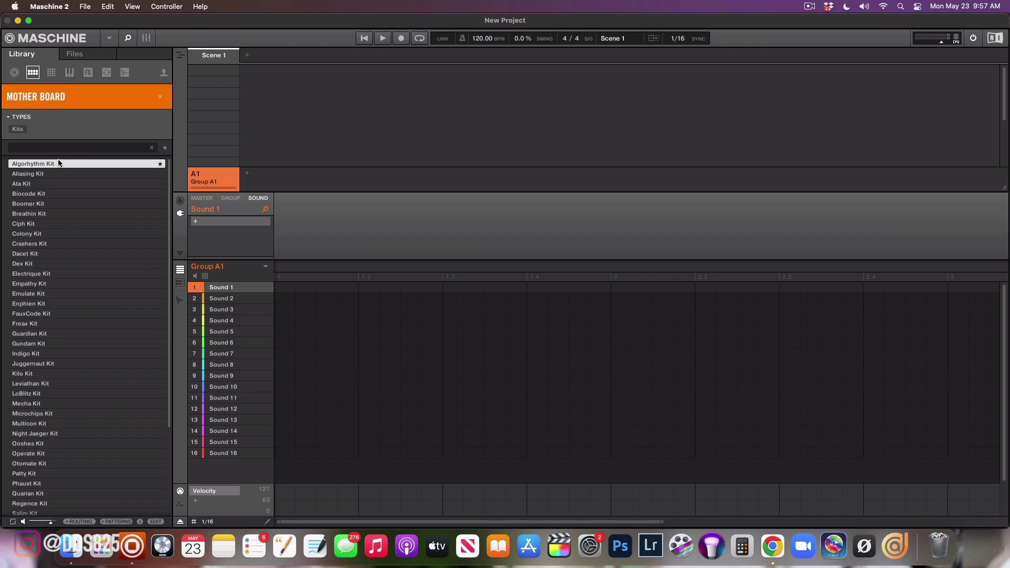
Audition the Mother Board kits one after another from Aliasing Kit through Breathin Kit
key(Down)
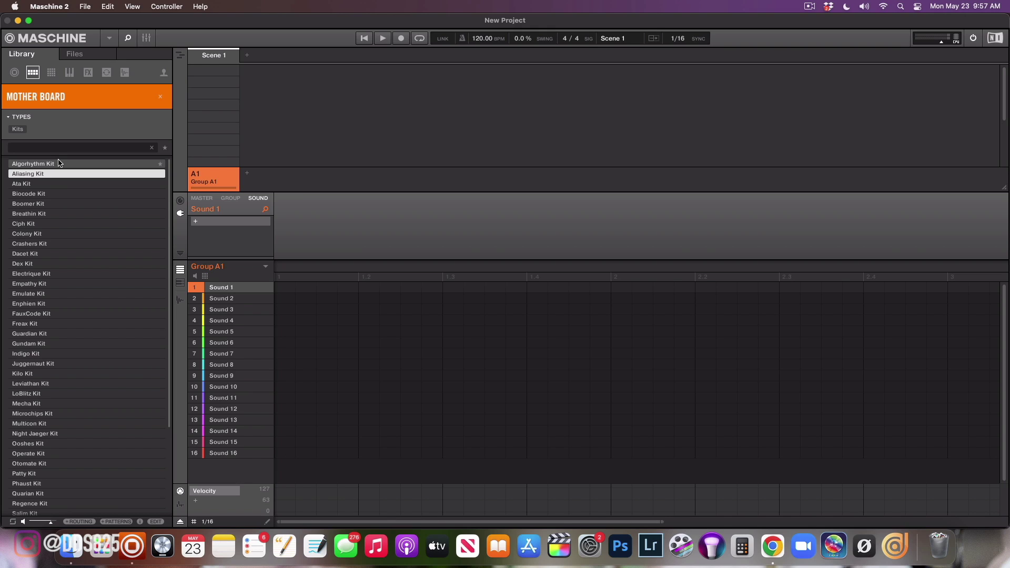
key(Down)
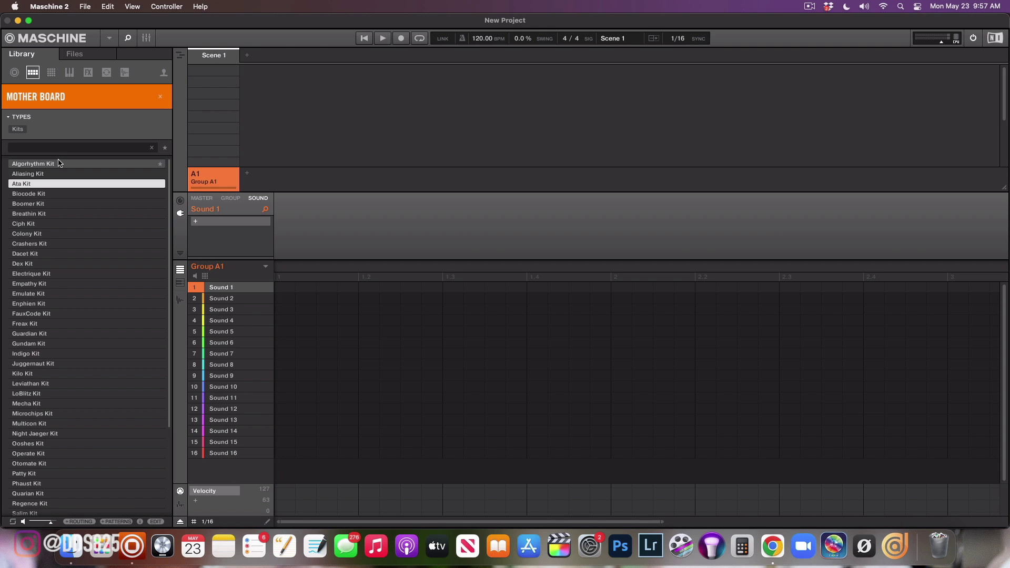
key(Down)
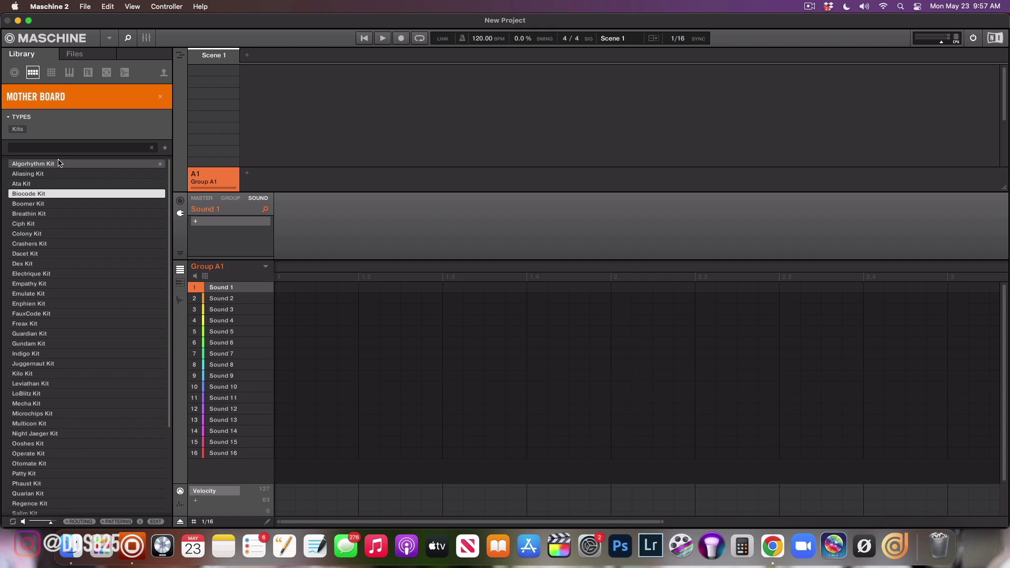
key(Down)
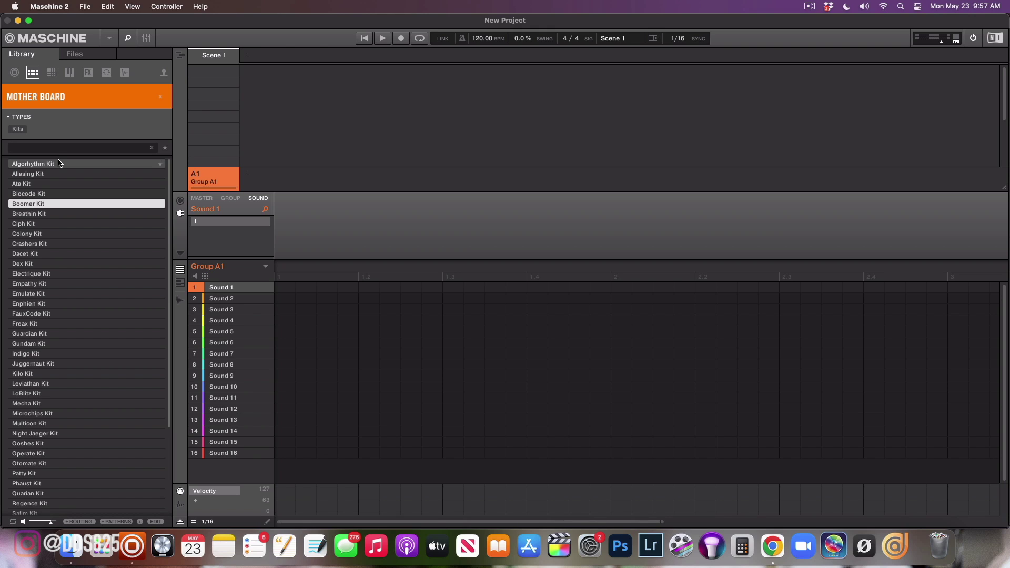
key(Down)
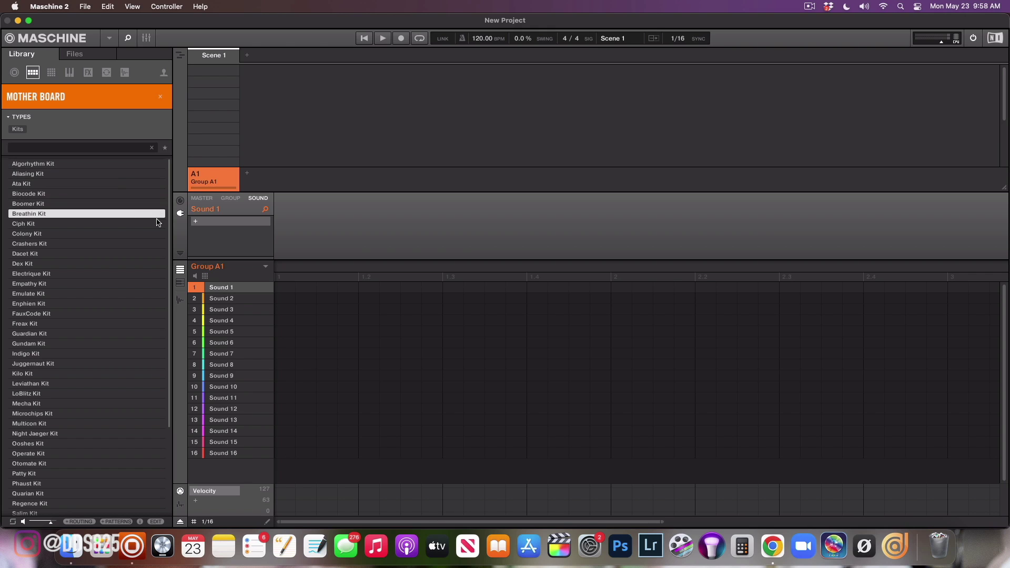
Preview Ciph Kit and mark both Breathin Kit and Ciph Kit as favorites
key(Down)
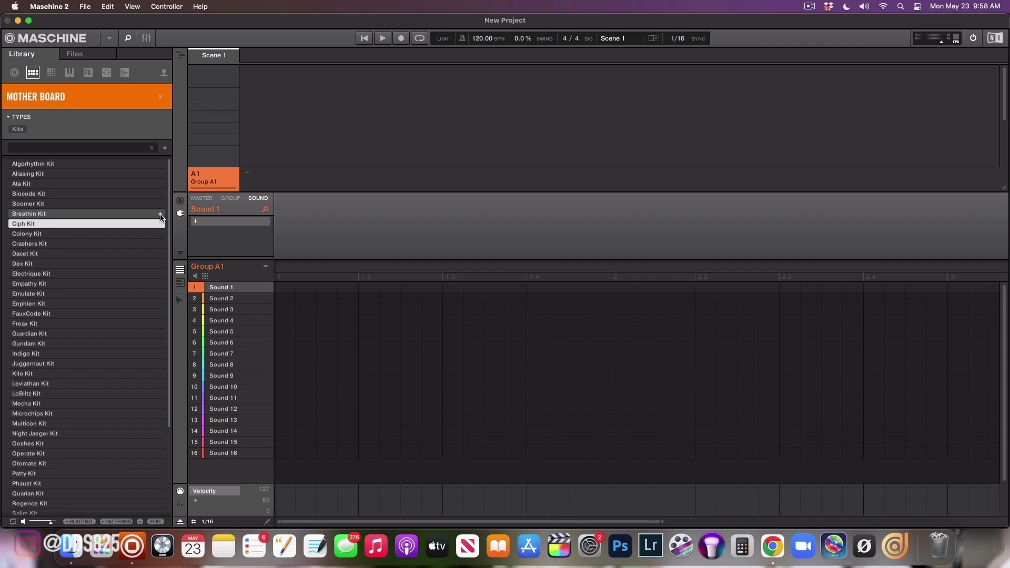
click(160, 214)
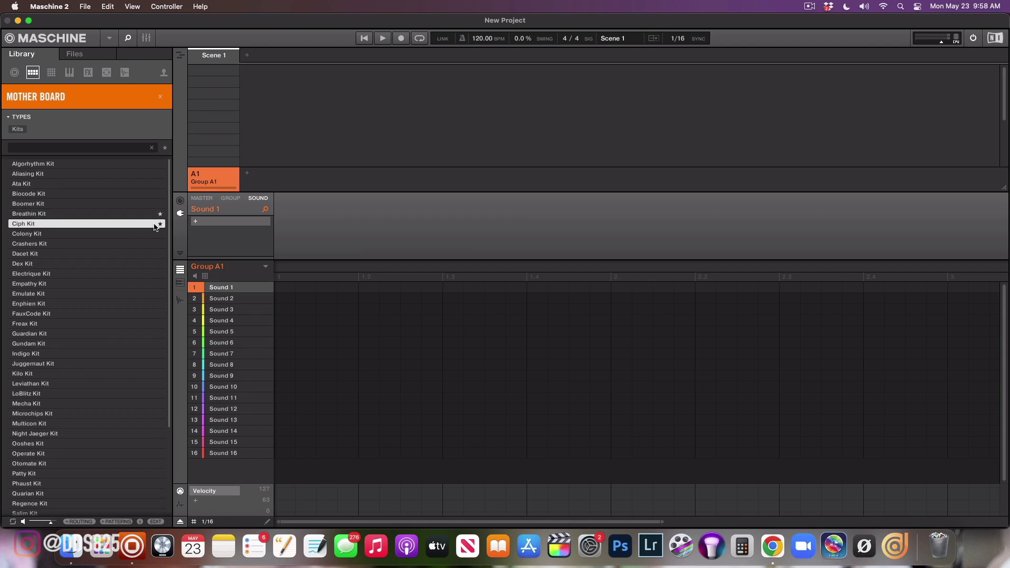
click(160, 224)
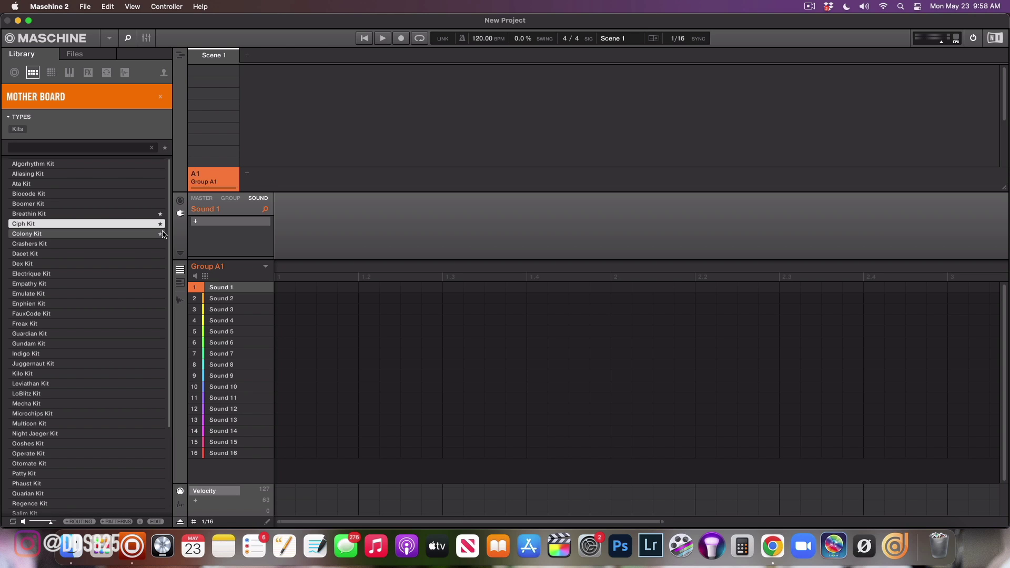
Audition the kits one by one from Colony Kit through Mecha Kit, marking Colony Kit and Mecha Kit as favorites
key(Down)
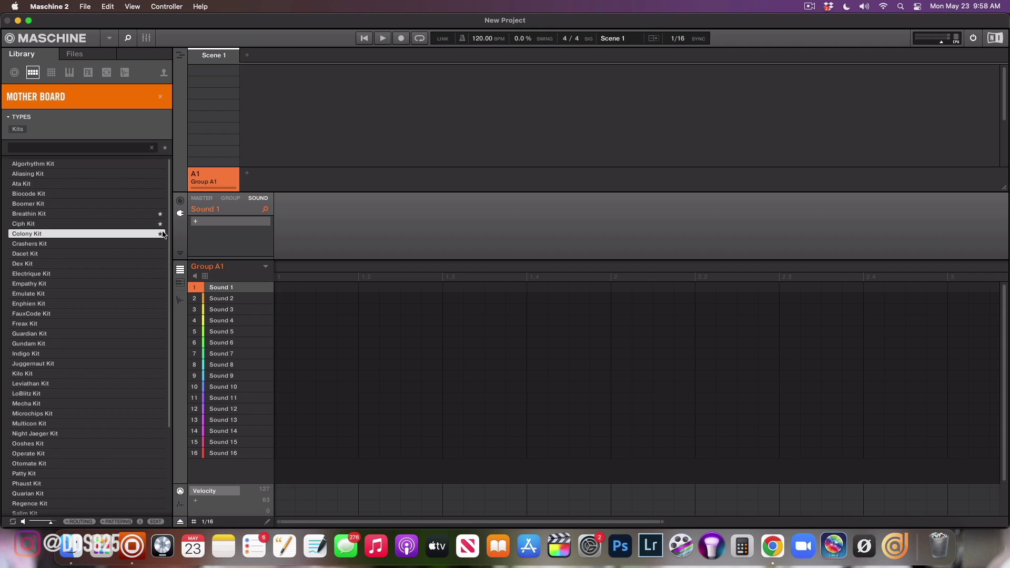
key(Down)
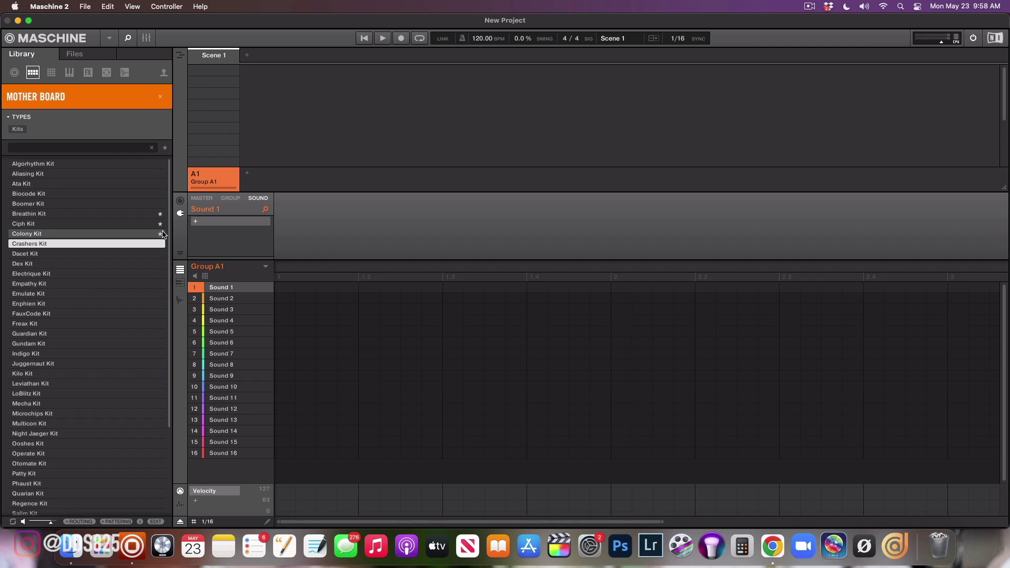
key(Down)
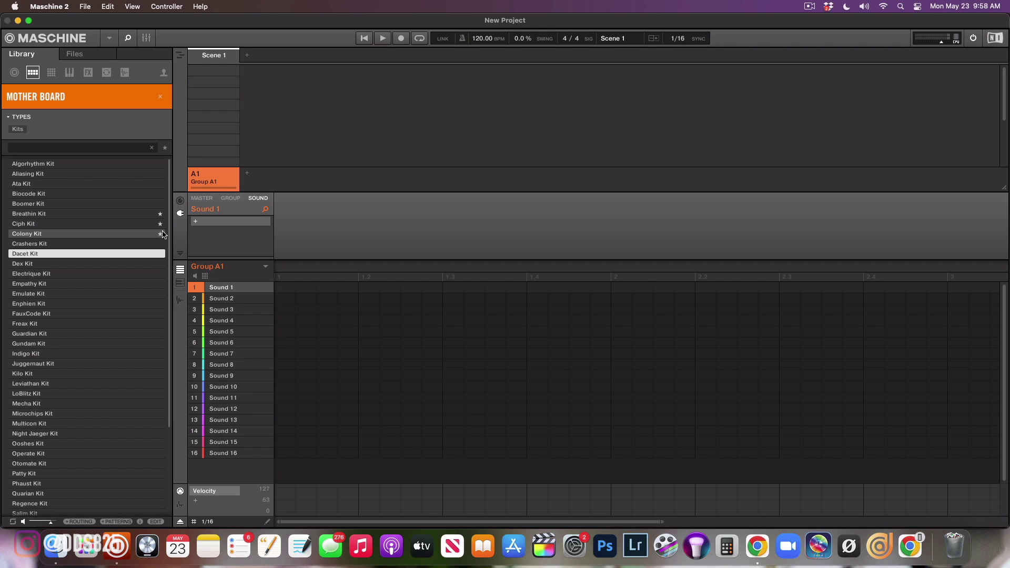
key(Down)
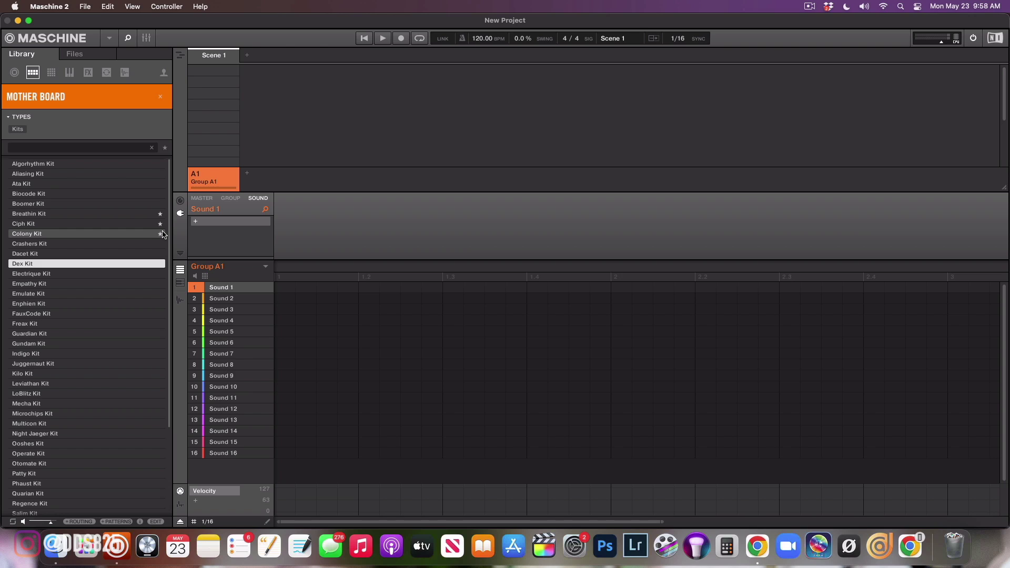
key(Down)
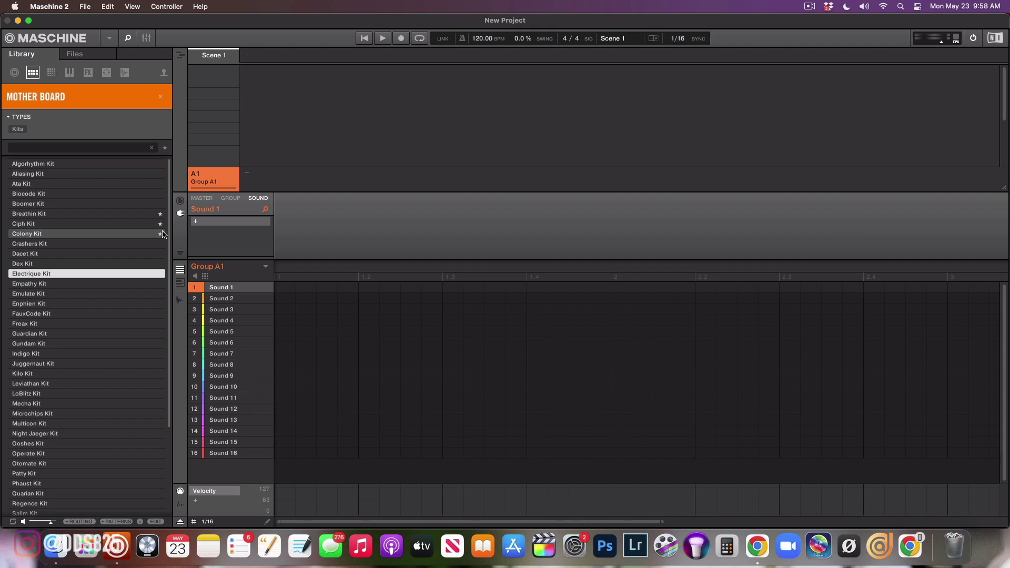
key(Down)
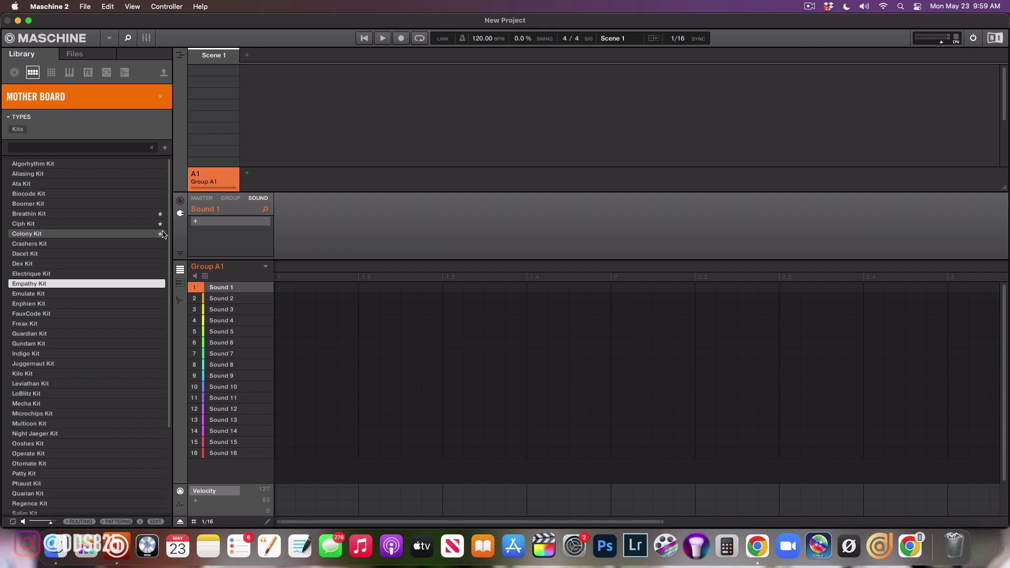
key(Down)
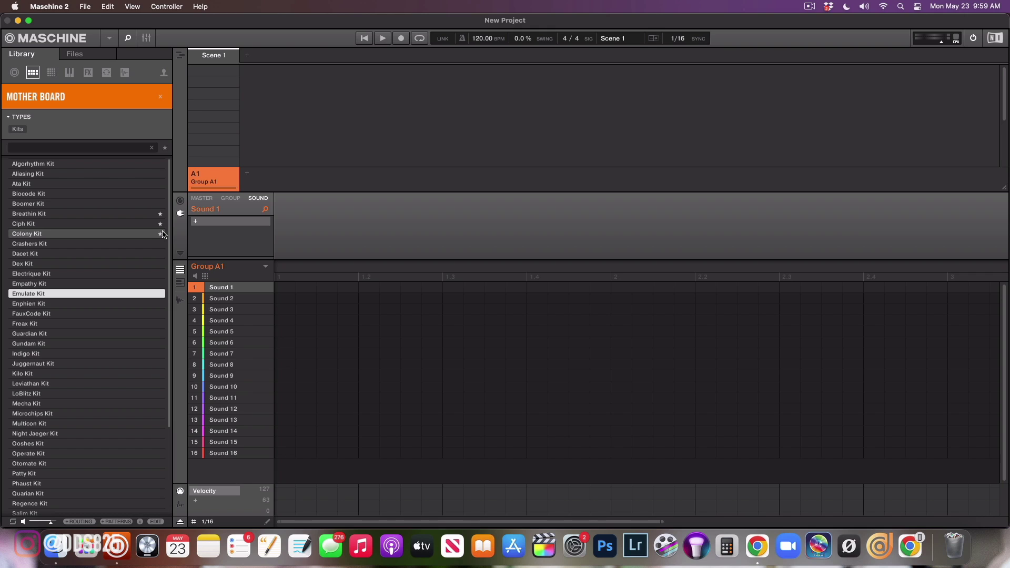
key(Down)
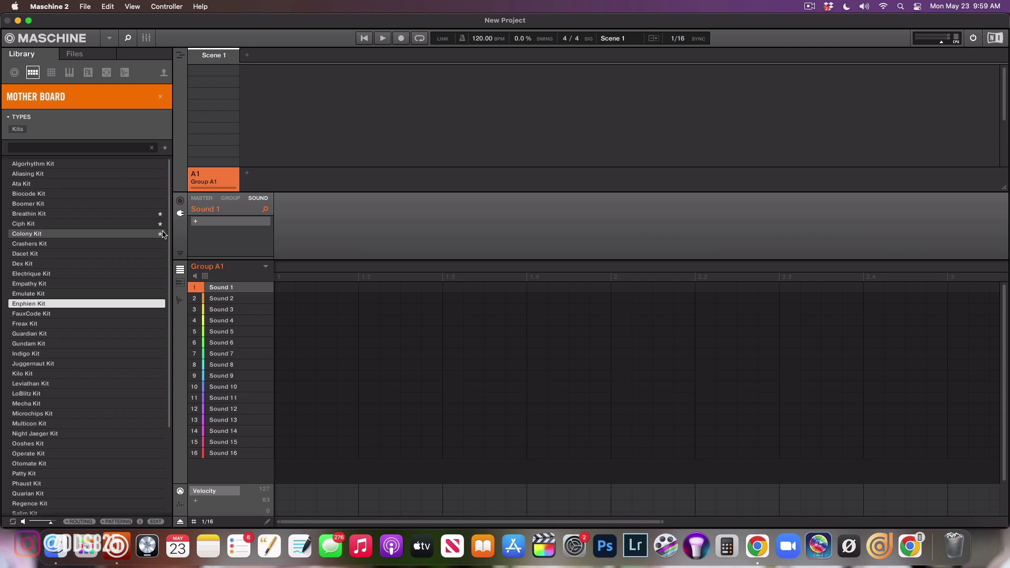
key(Down)
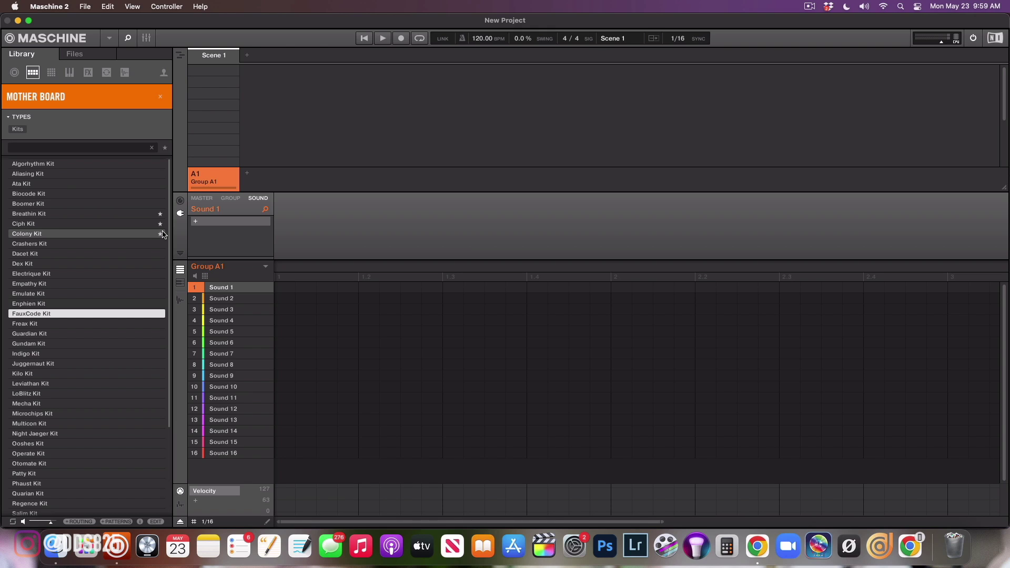
key(Down)
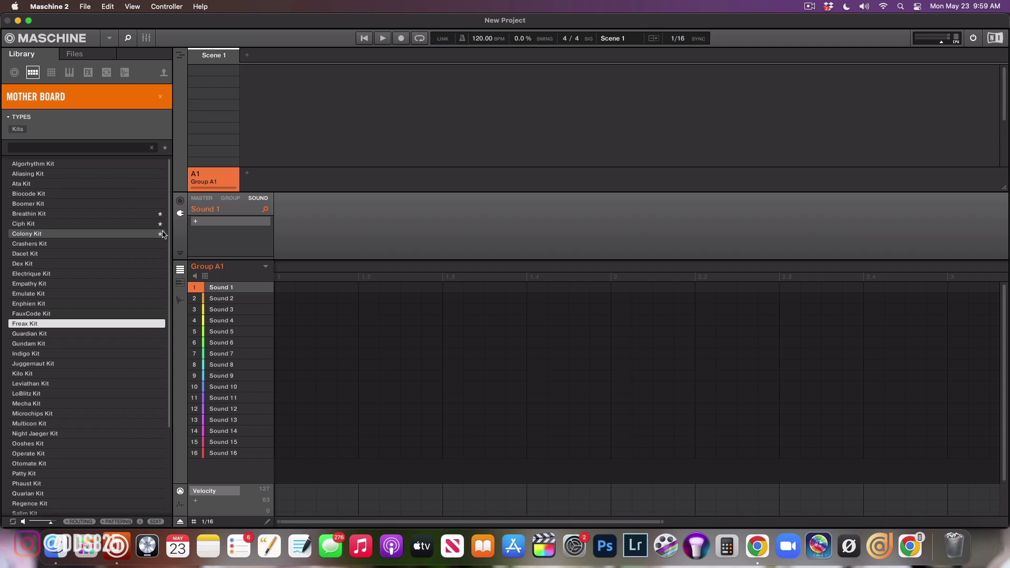
key(Down)
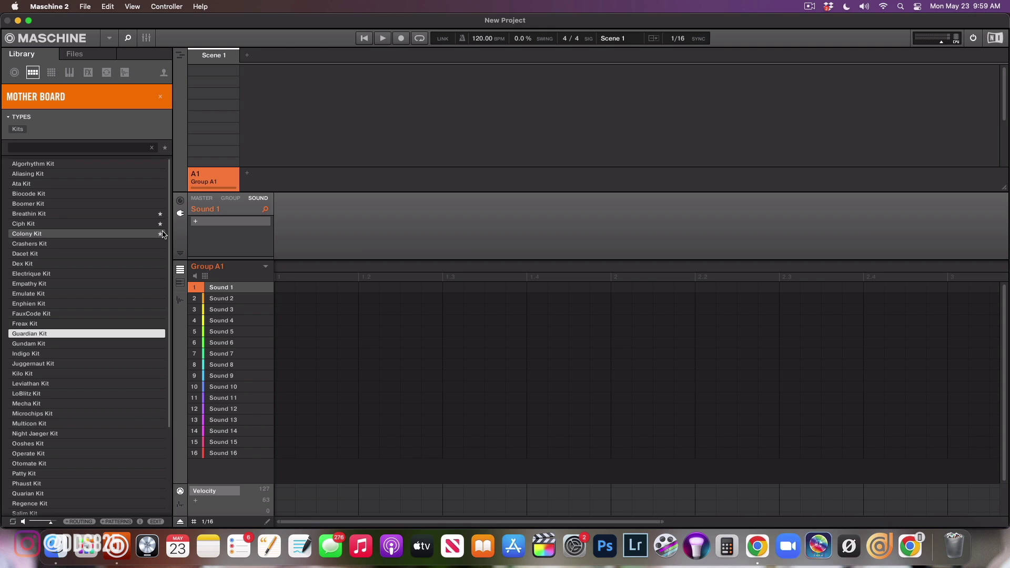
key(Down)
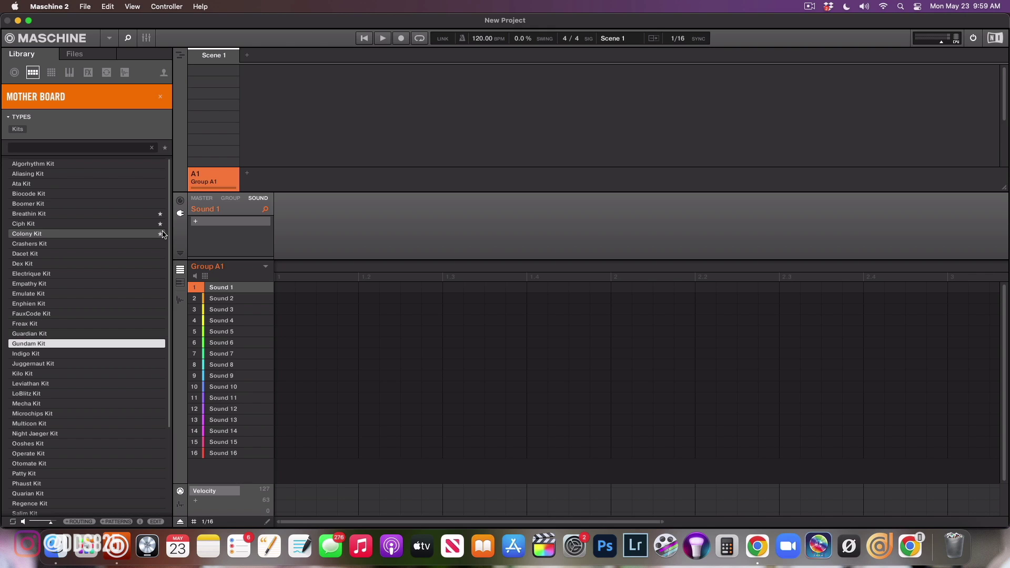
key(Down)
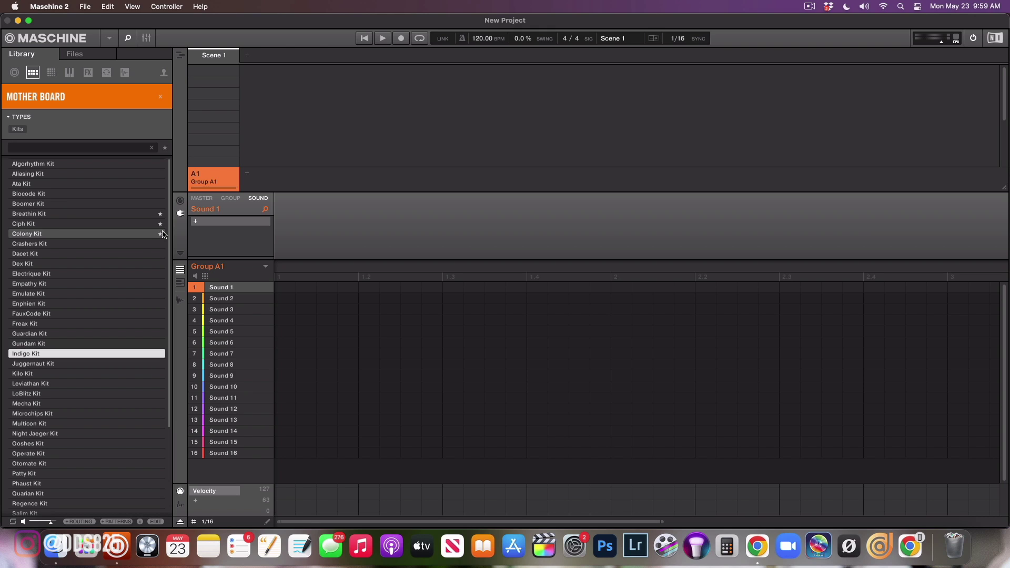
key(Down)
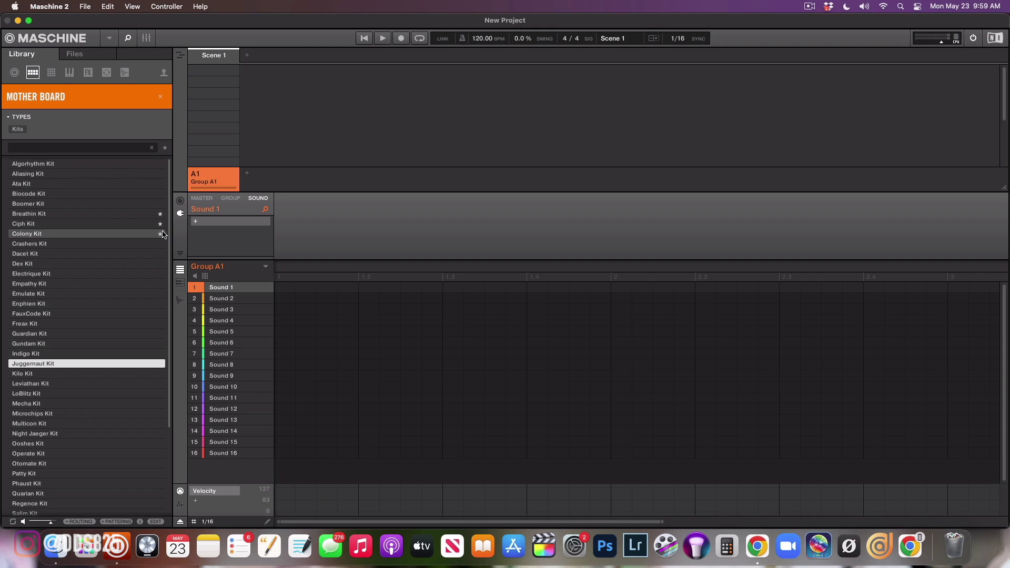
key(Down)
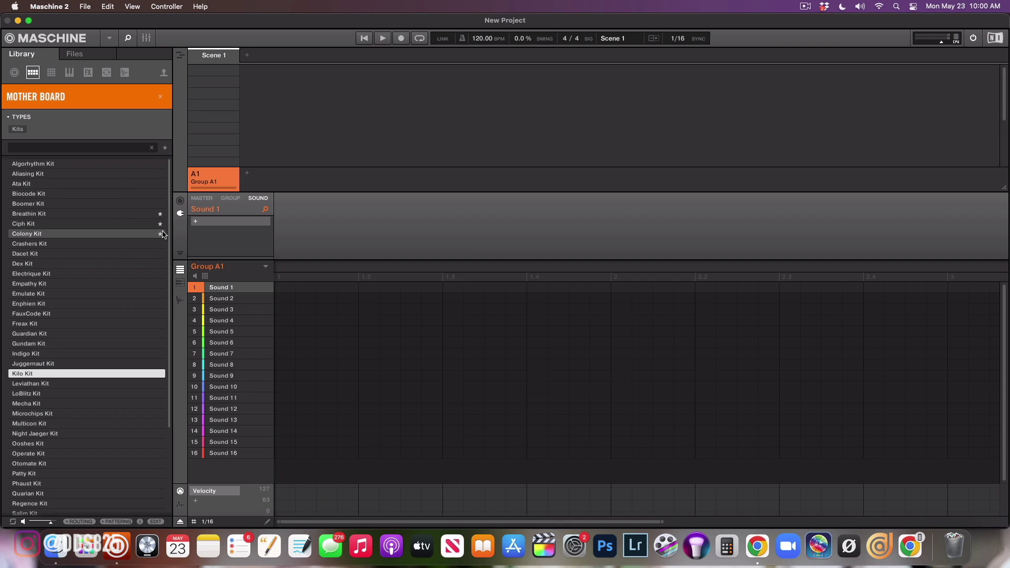
key(Down)
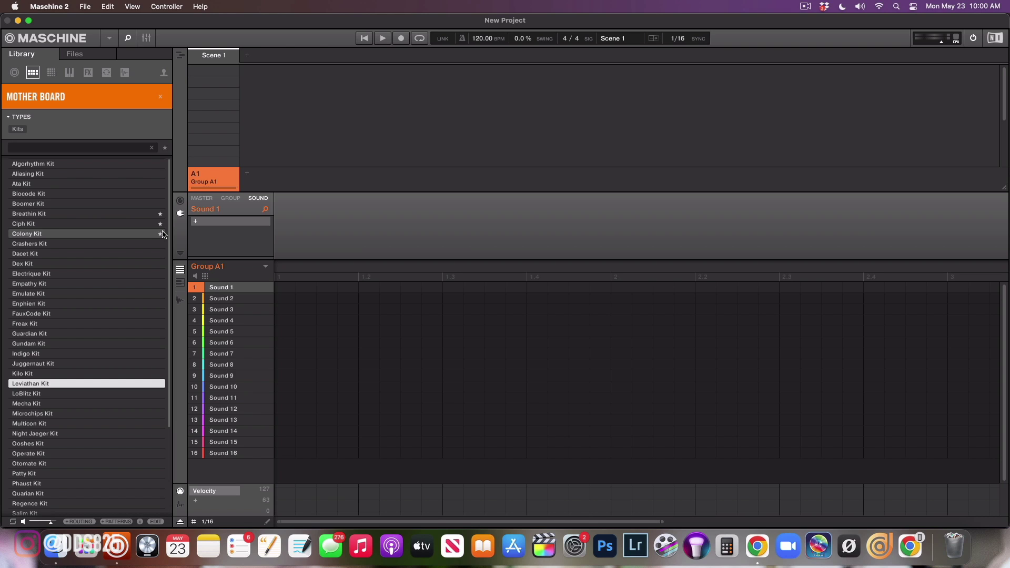
key(Down)
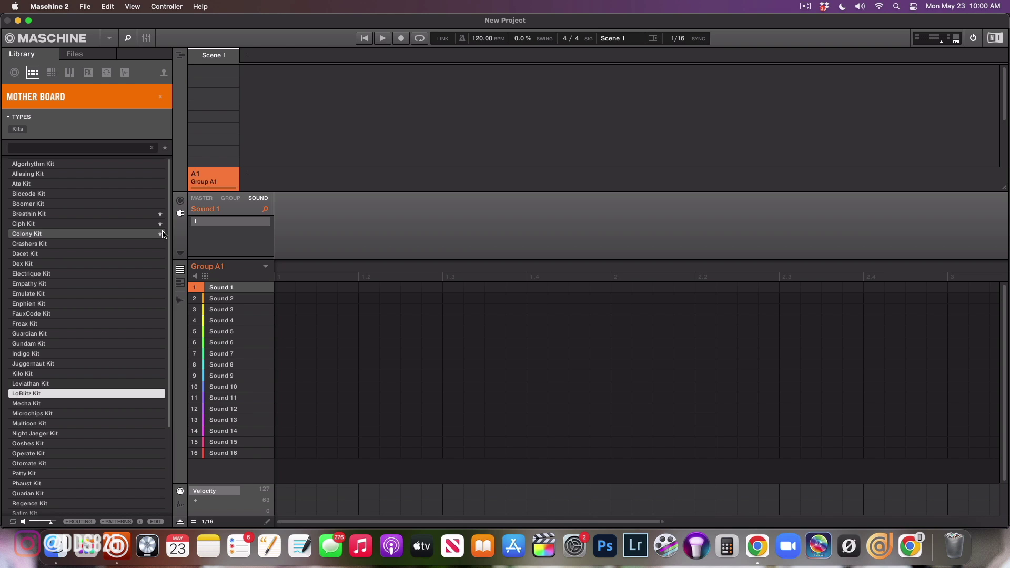
key(Down)
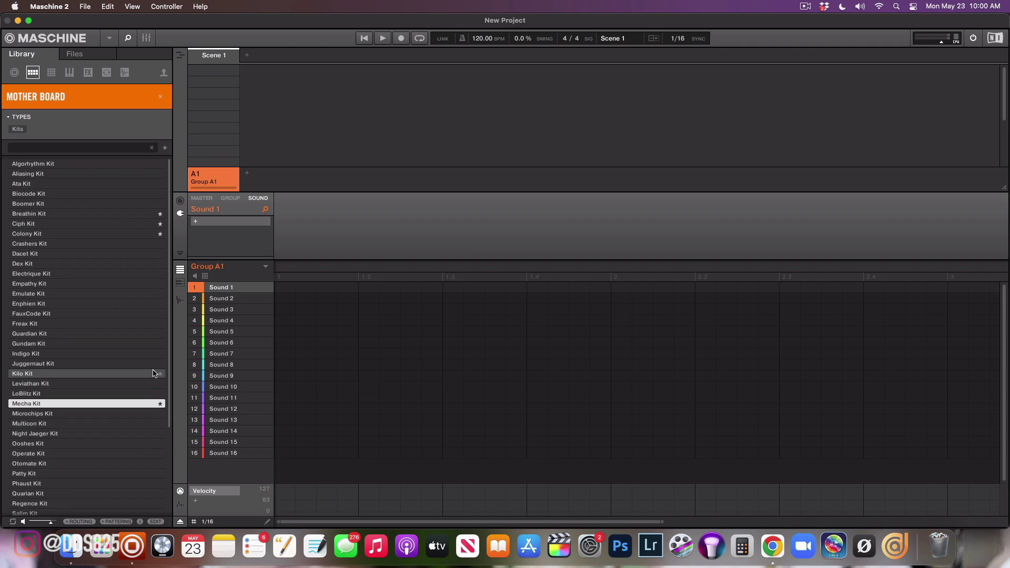
Audition the kits one by one from Microchips Kit through Phaust Kit
key(Down)
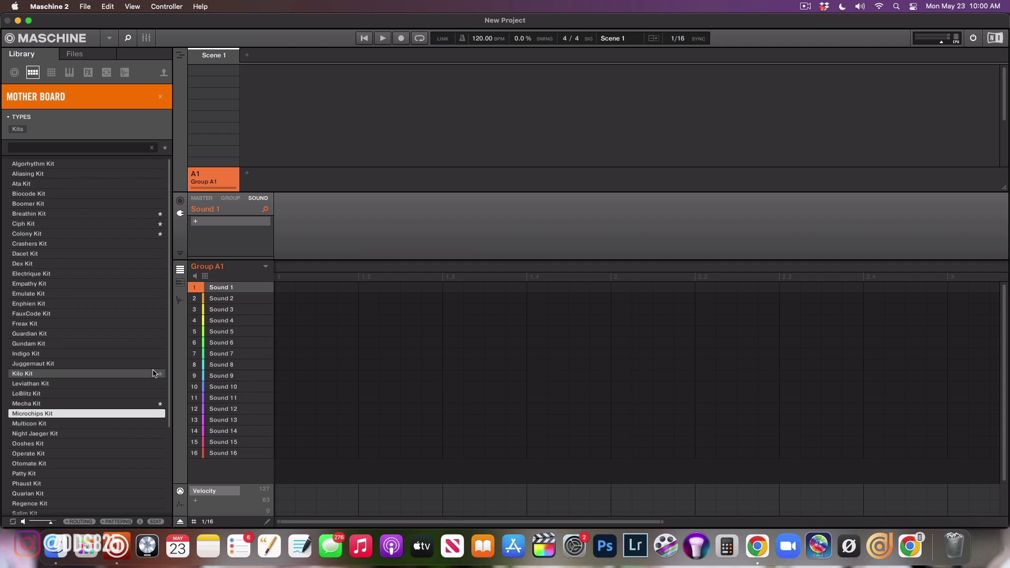
key(Down)
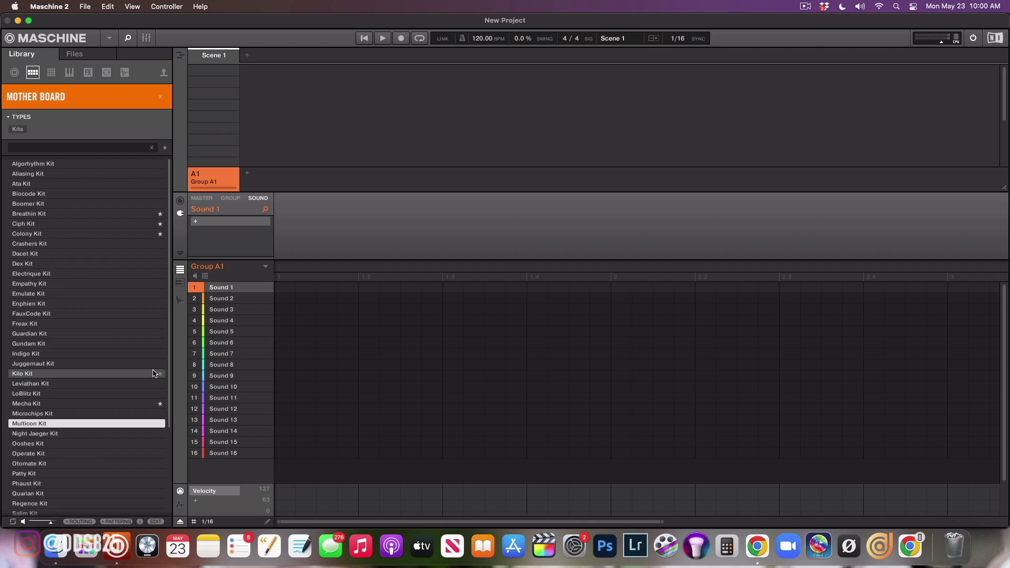
key(Down)
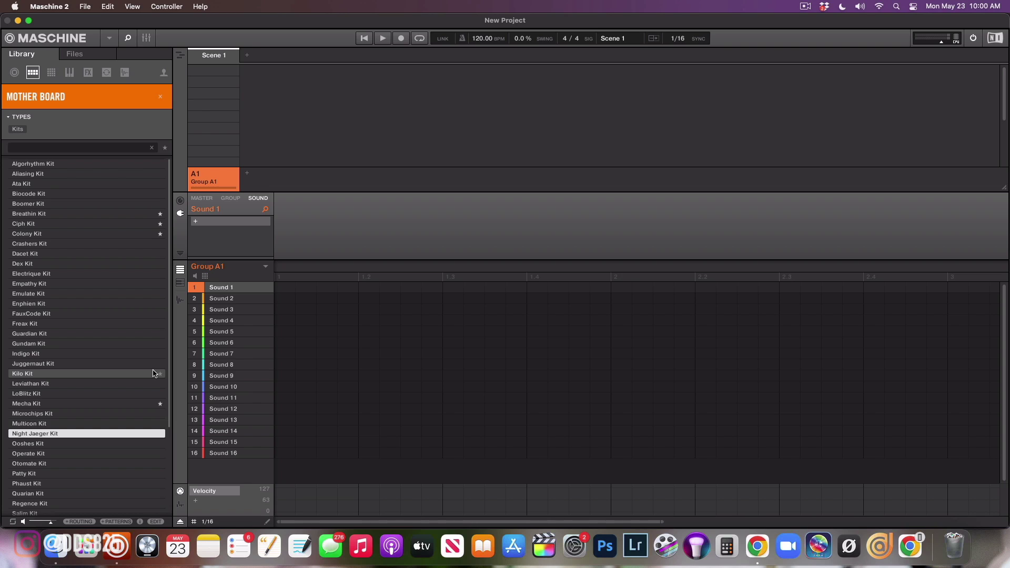
key(Down)
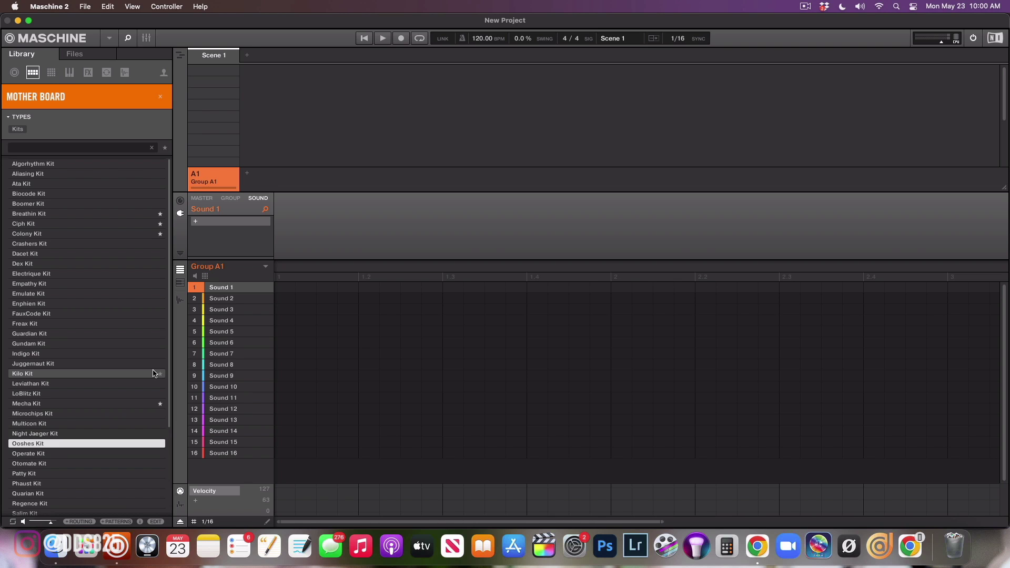
key(Down)
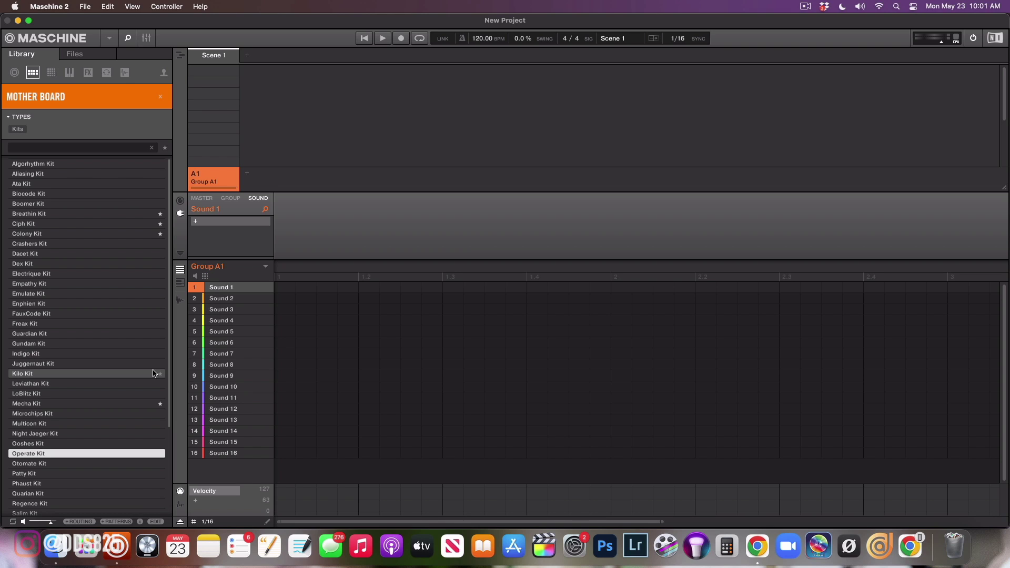
key(Down)
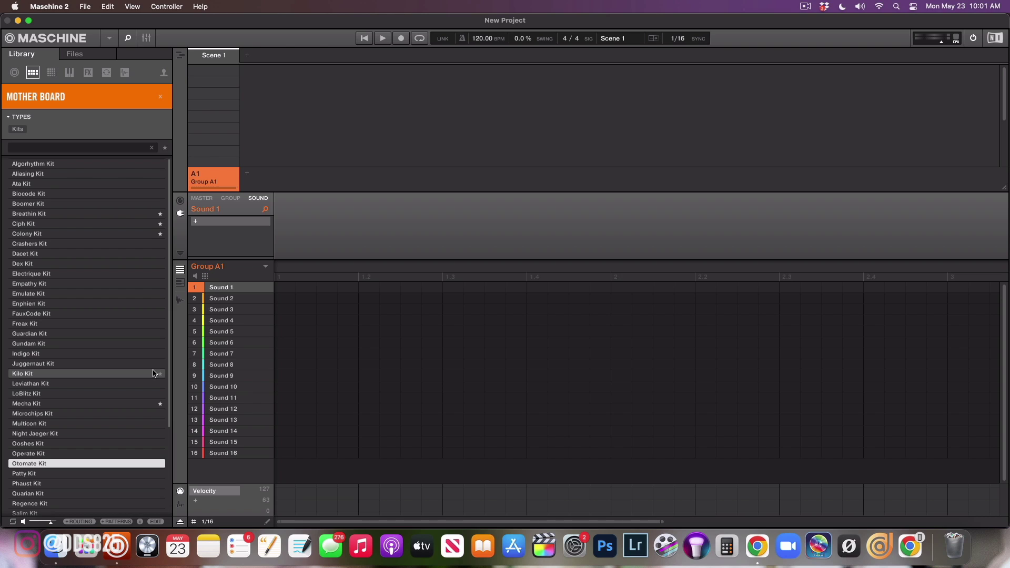
key(Down)
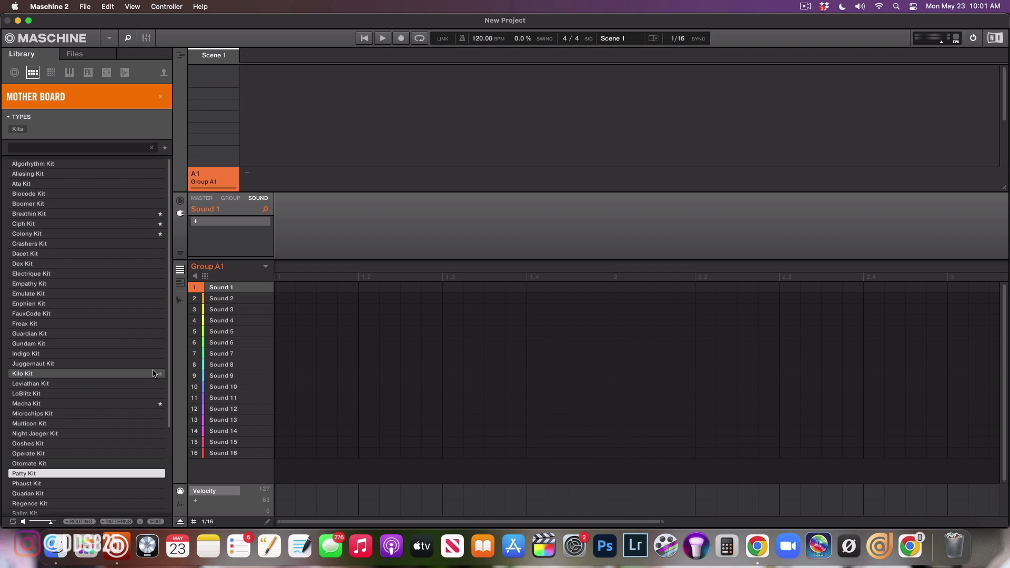
key(Down)
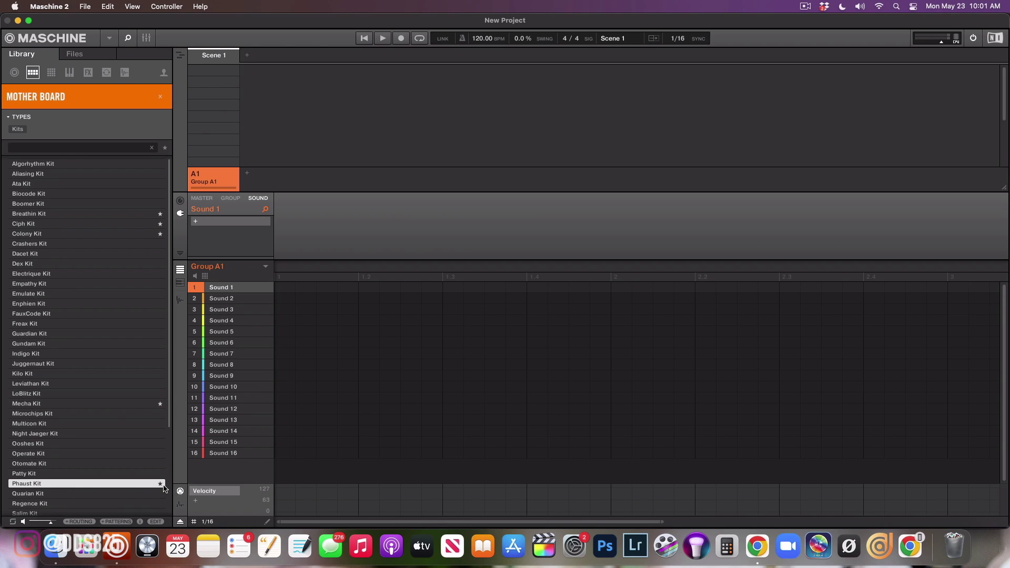
Audition the kits one by one from Quarian Kit through Scienz Kit, marking Salim Kit and Scienz Kit as favorites
key(Down)
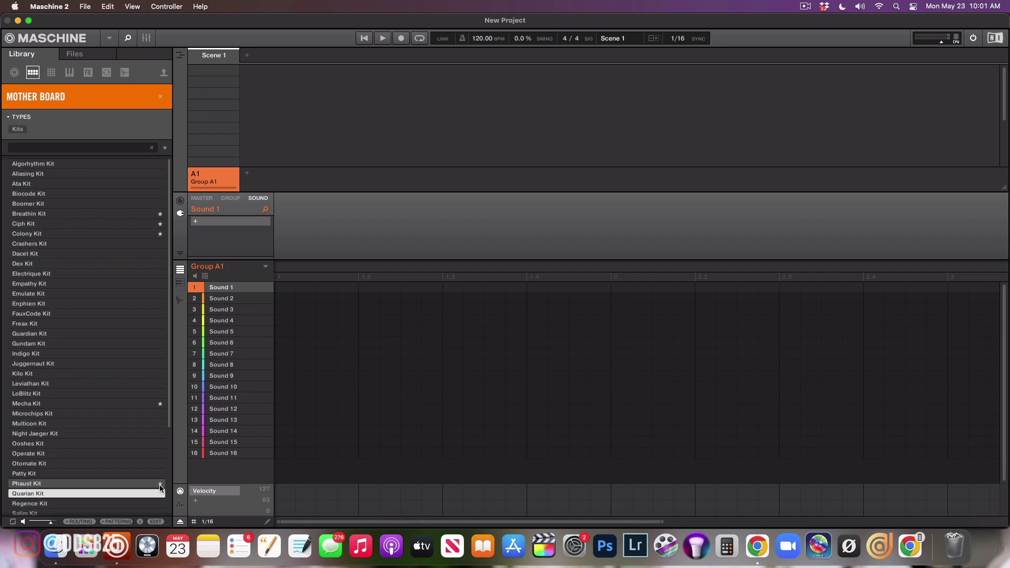
key(Down)
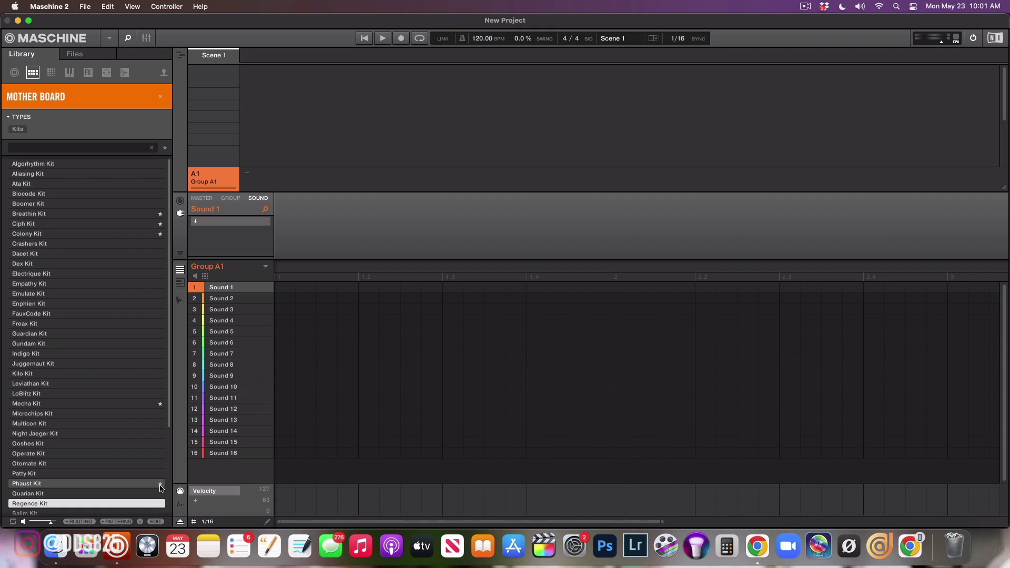
key(Down)
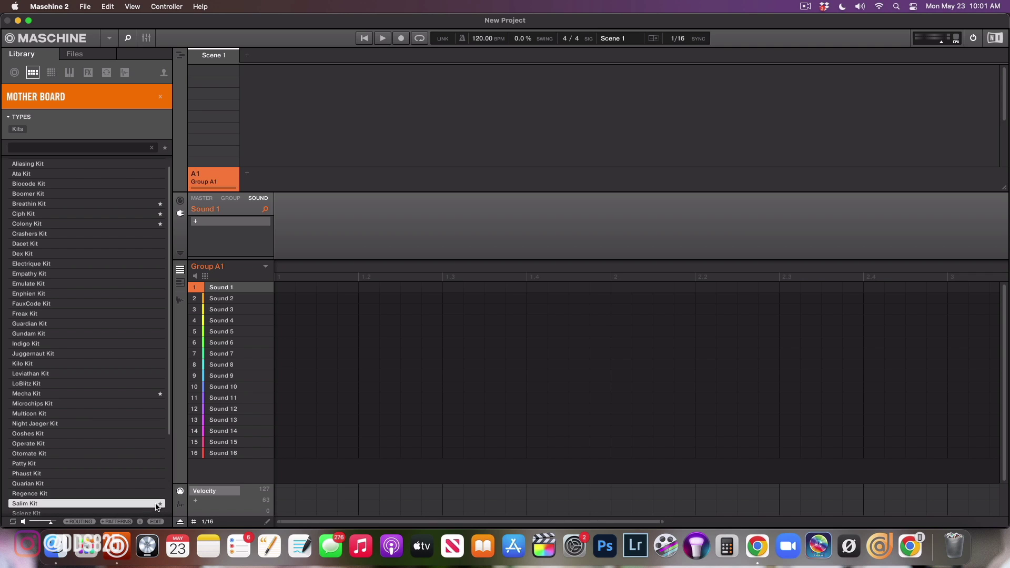
click(159, 504)
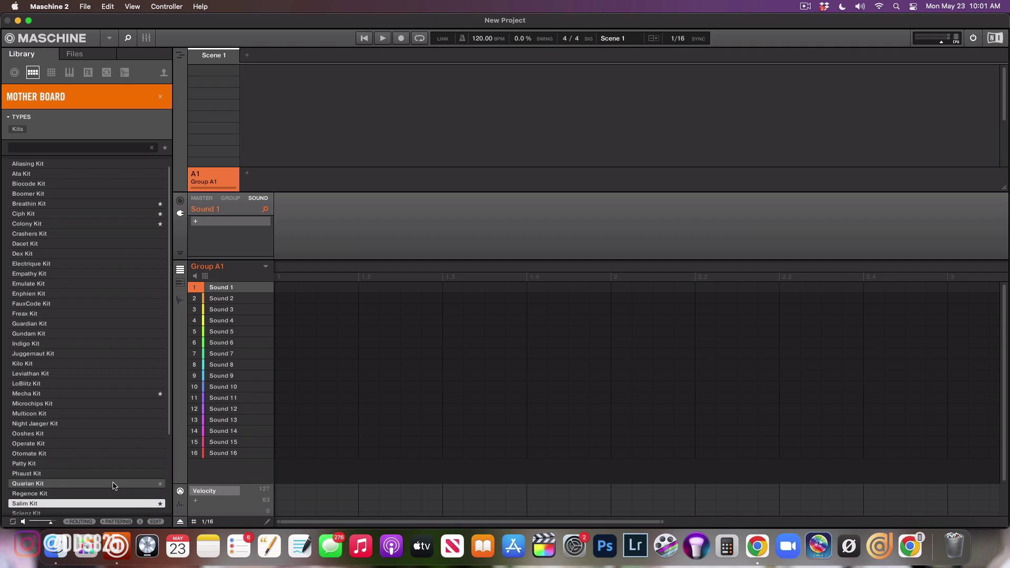
key(Down)
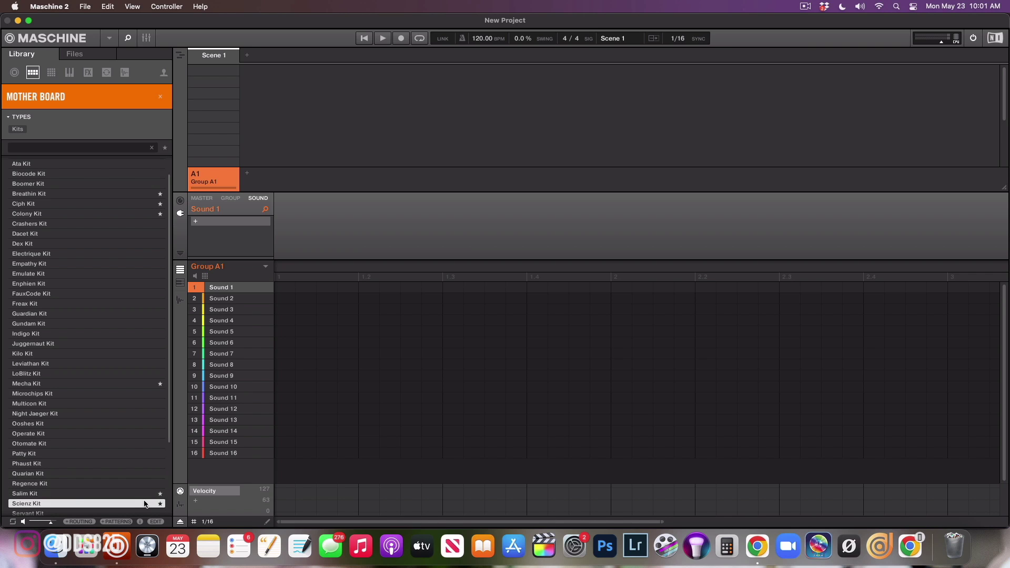
click(159, 504)
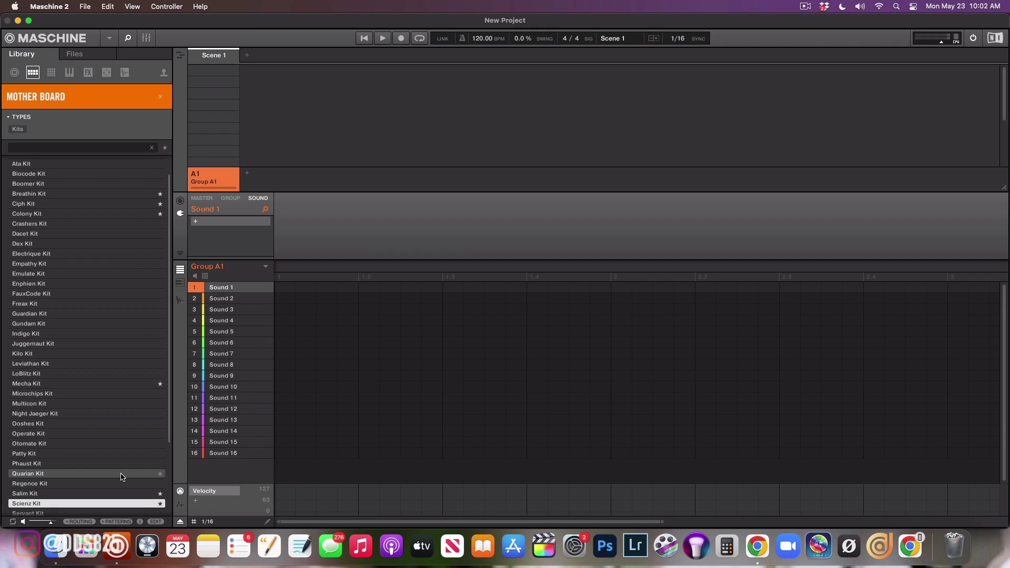
Audition the kits from Servant Kit through Tetra Kit, marking Siptah Kit and Stance Kit as favorites
key(Down)
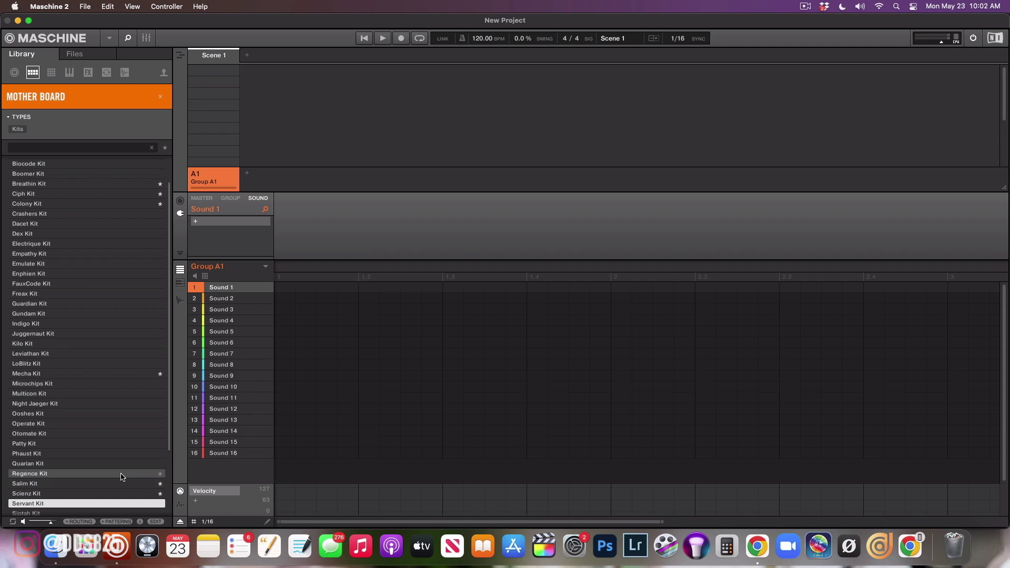
key(Down)
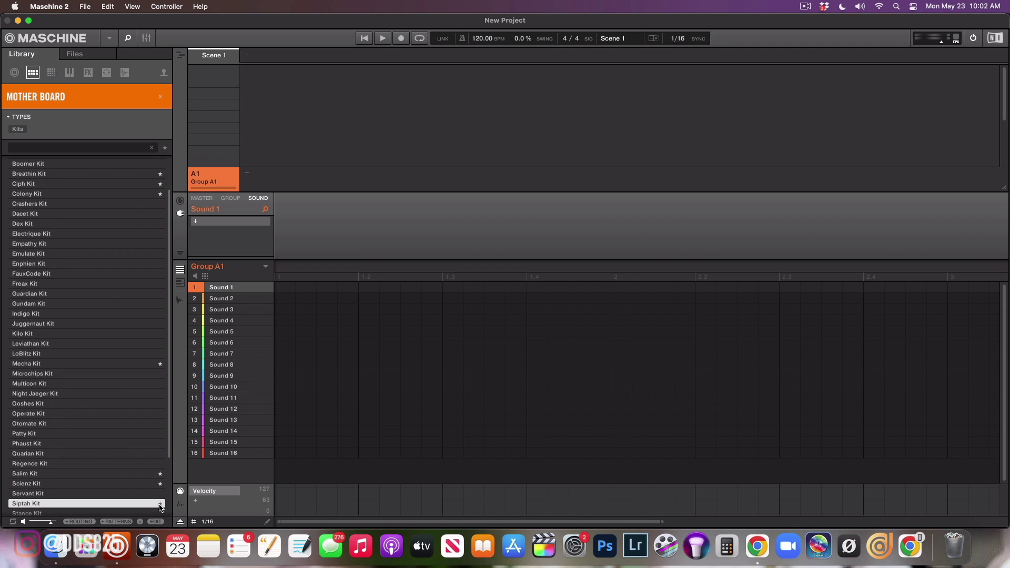
scroll(161, 507, down, 1)
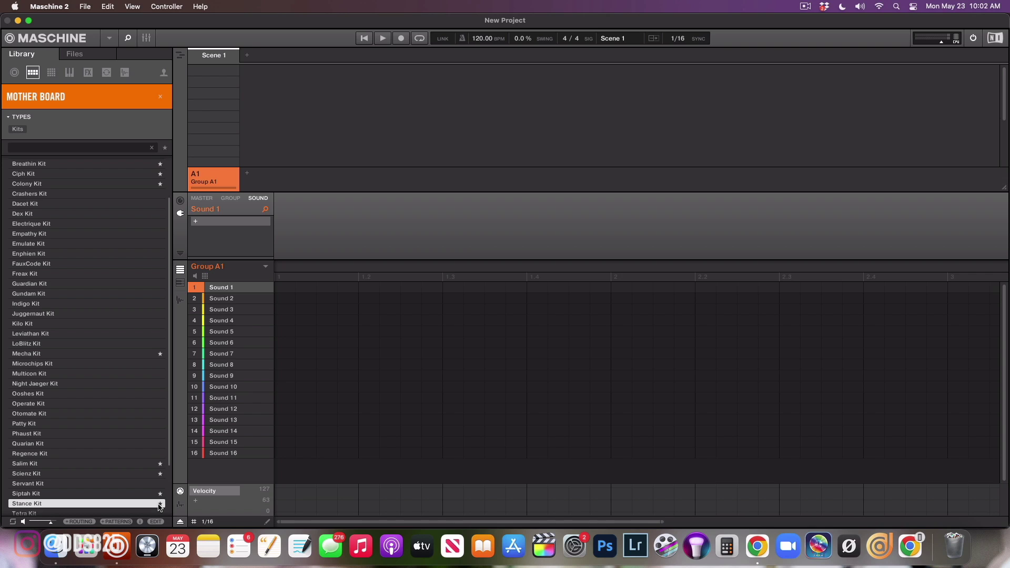
scroll(160, 507, down, 1)
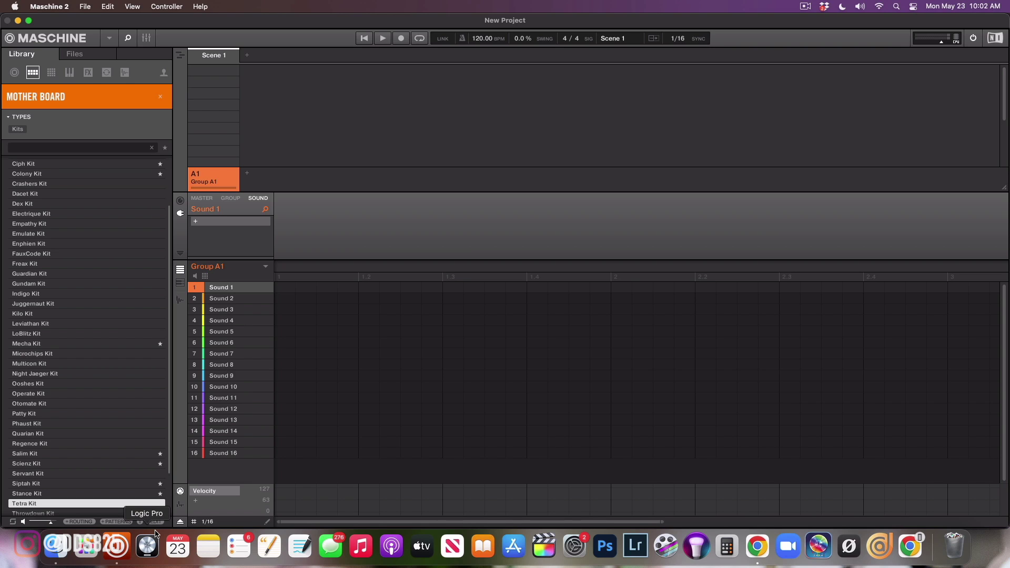
Audition the remaining kits from Throwdown Kit through Zygote Kit, marking Varis Kit, Wooh Kit and Zygote Kit as favorites
key(Down)
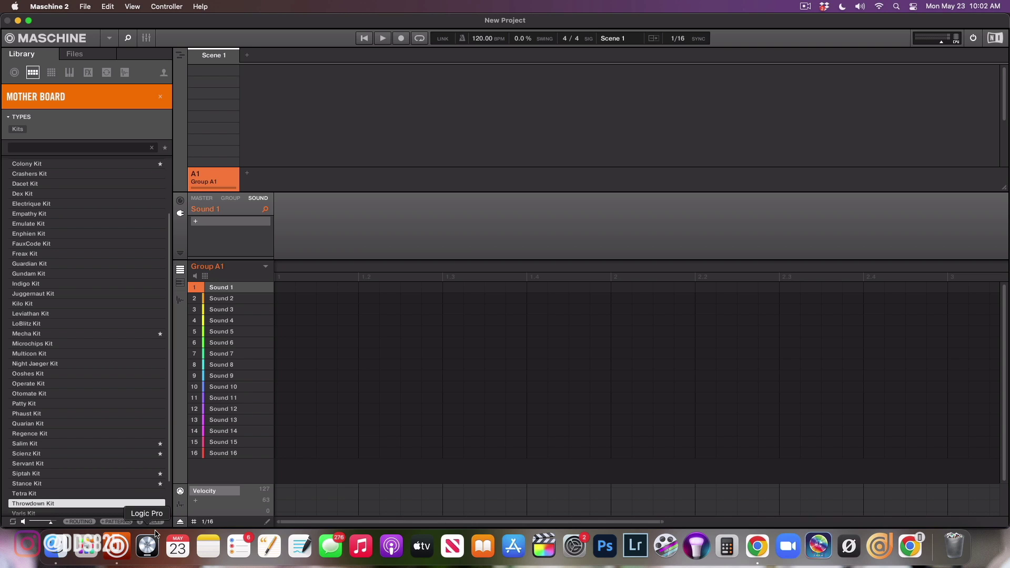
key(Down)
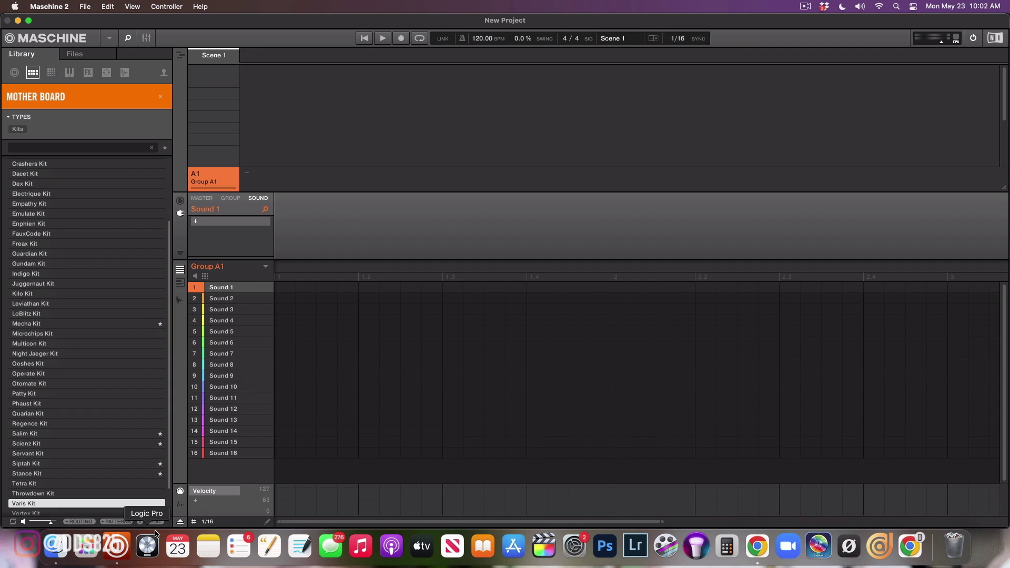
click(162, 502)
key(Down)
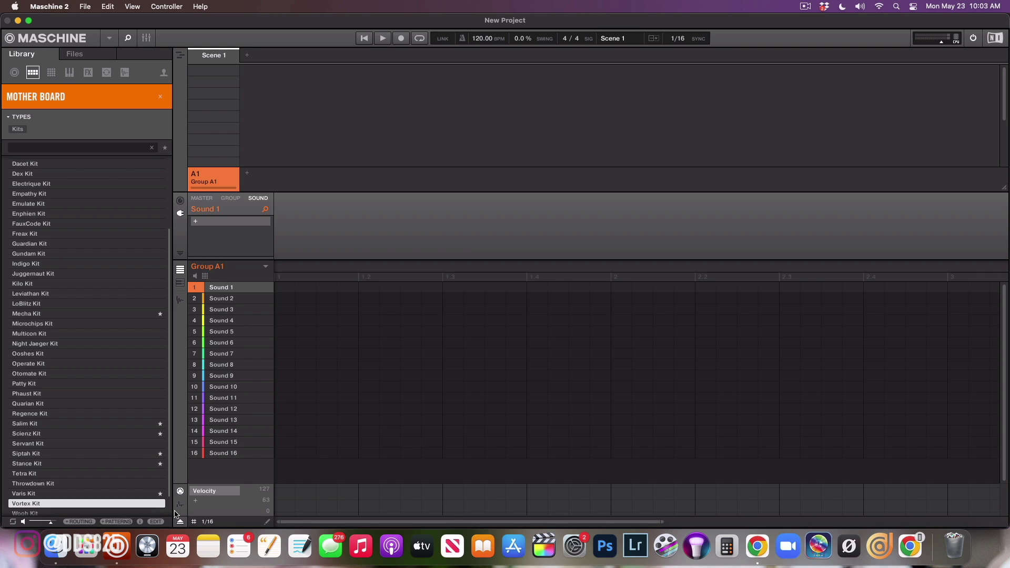
key(Down)
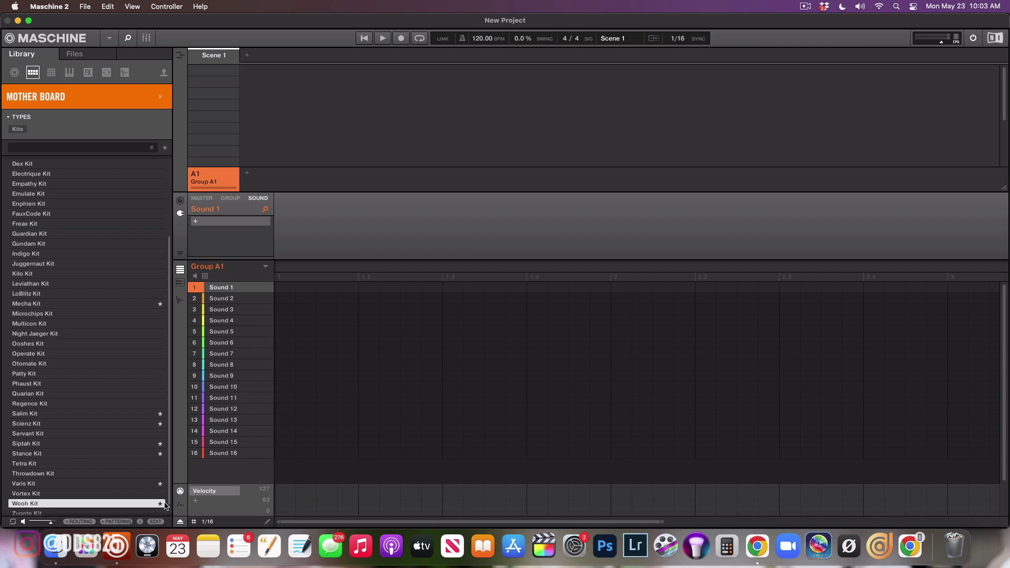
key(Down)
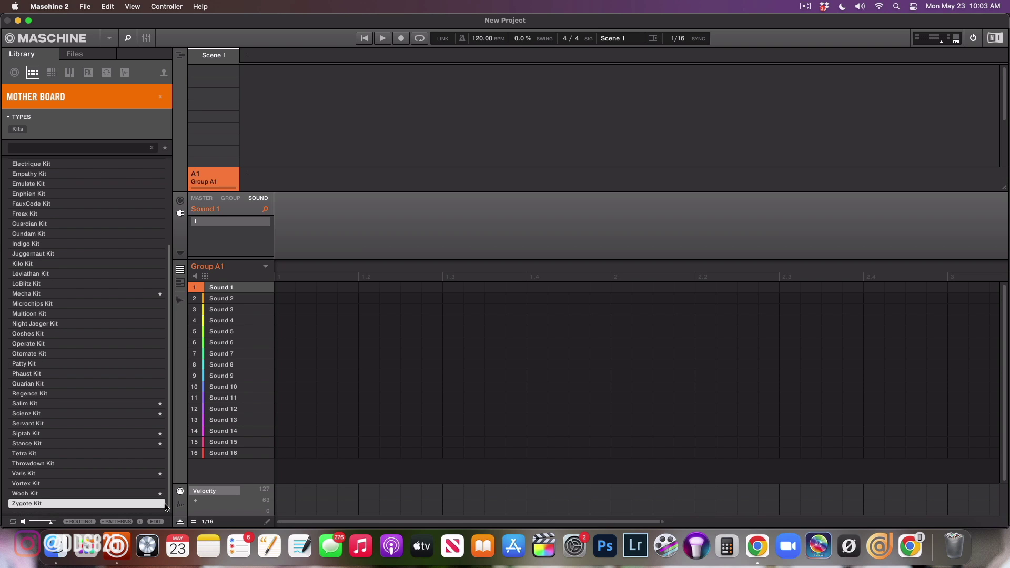
click(160, 503)
Switch the Mother Board library to its Sounds and audition the presets from Bass Quarian 1 through Circuit Quarian 3, replaying Circuit Quarian 2
click(51, 73)
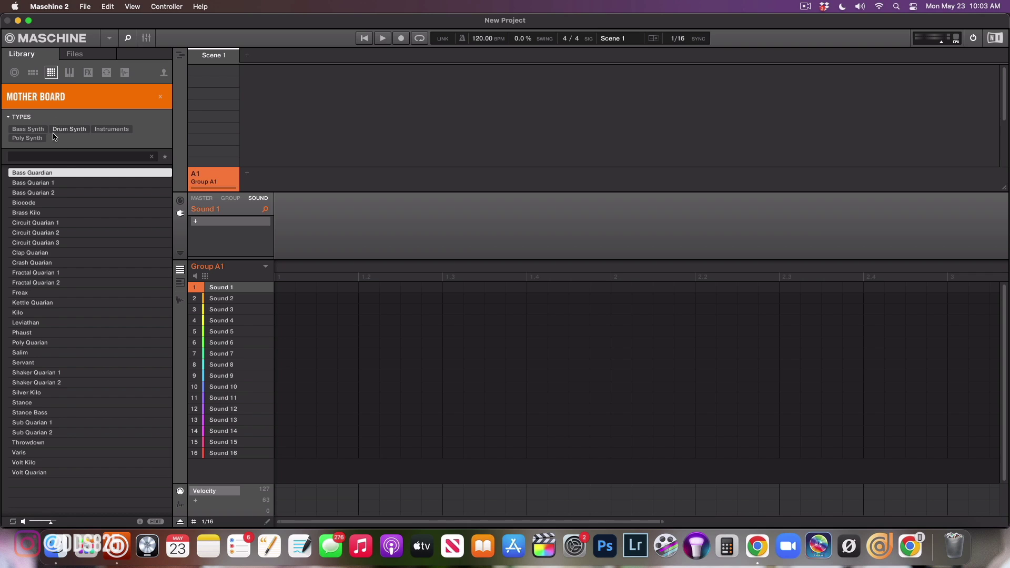
click(63, 182)
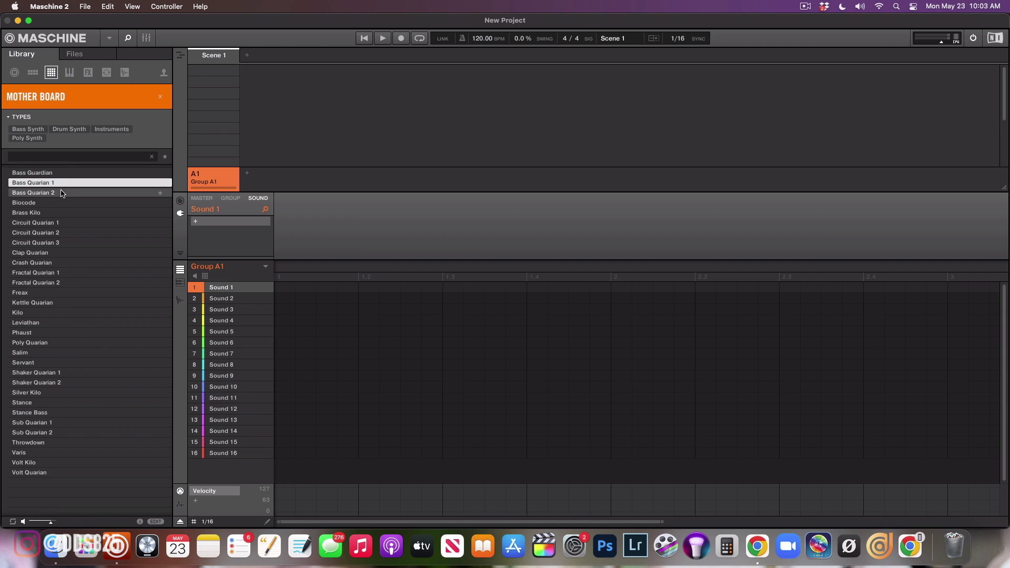
click(62, 193)
key(Down)
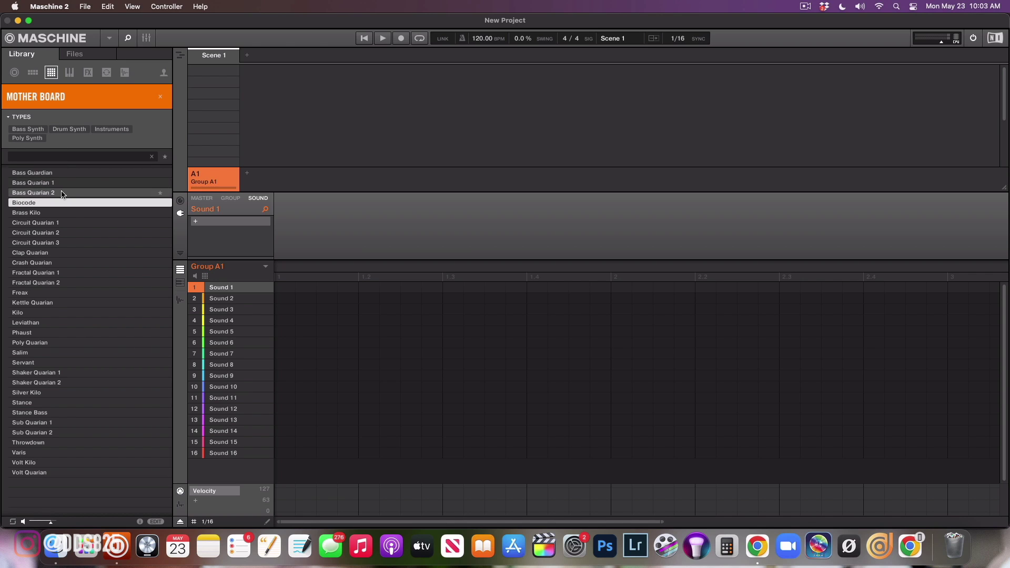
key(Down)
key(Down)
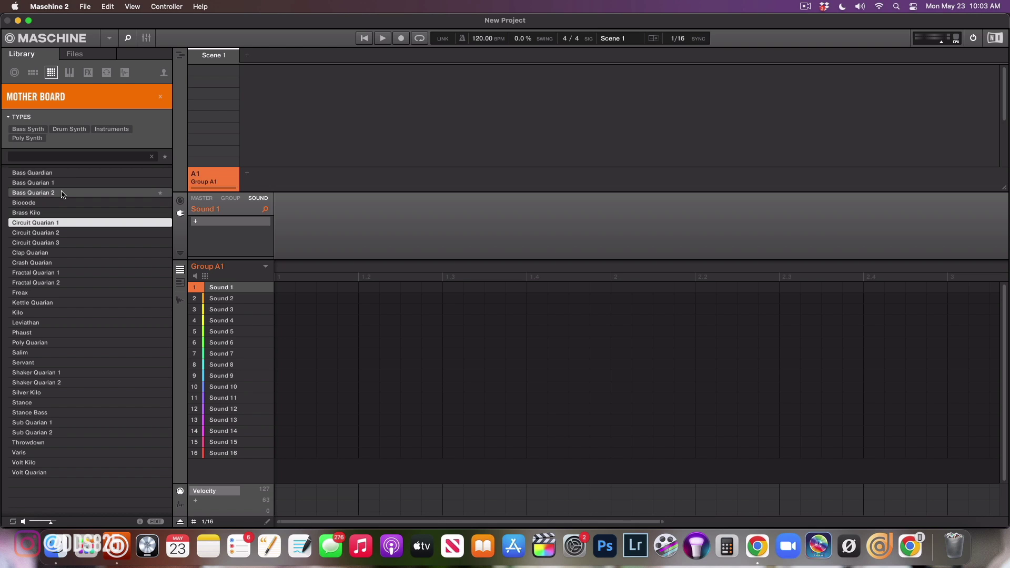
key(Down)
key(Down)
key(Up)
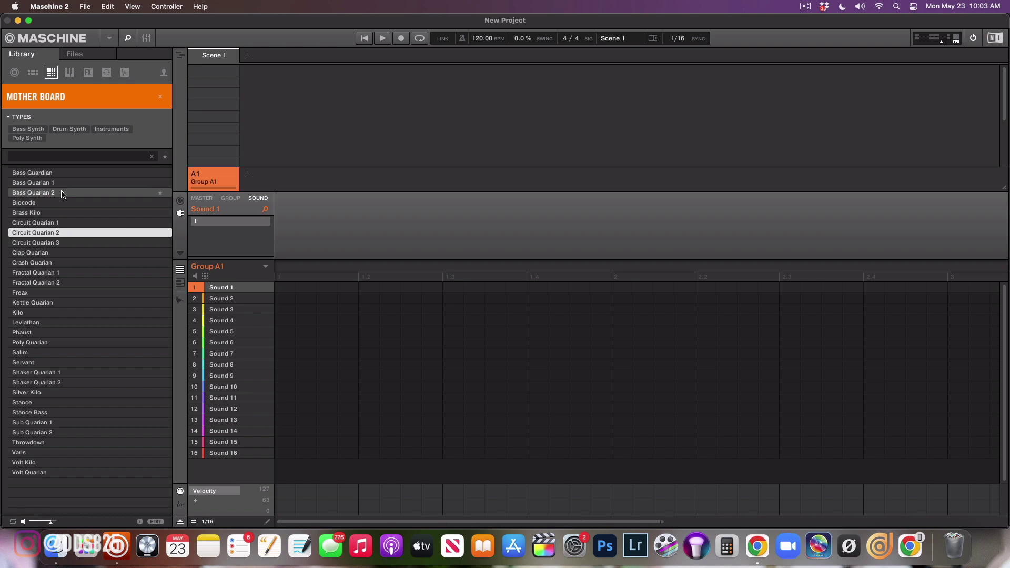
Audition the Mother Board sounds one after another from Circuit Quarian 3 through Poly Quarian
key(Down)
key(Down)
key(Down)
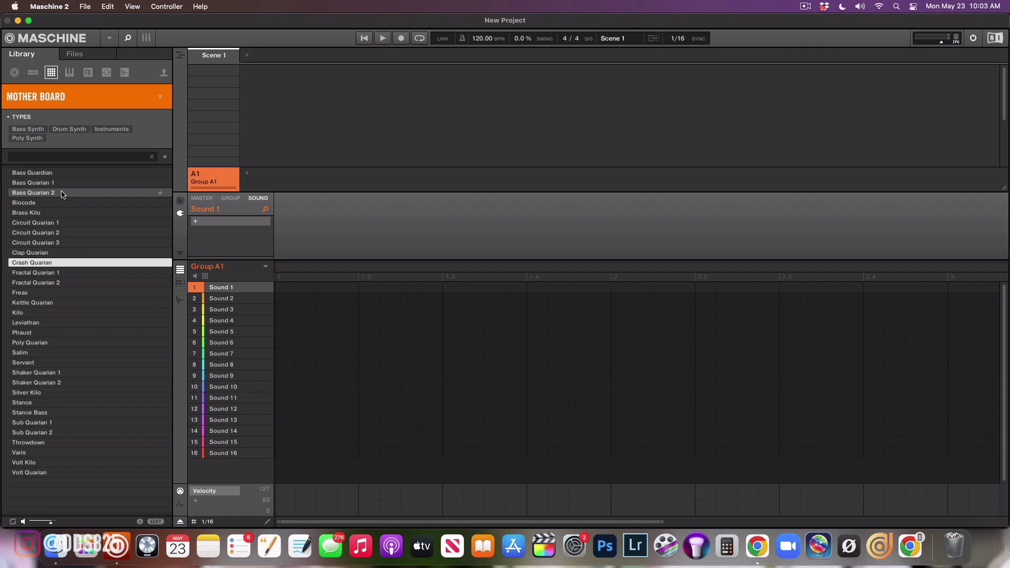
key(Down)
key(Down)
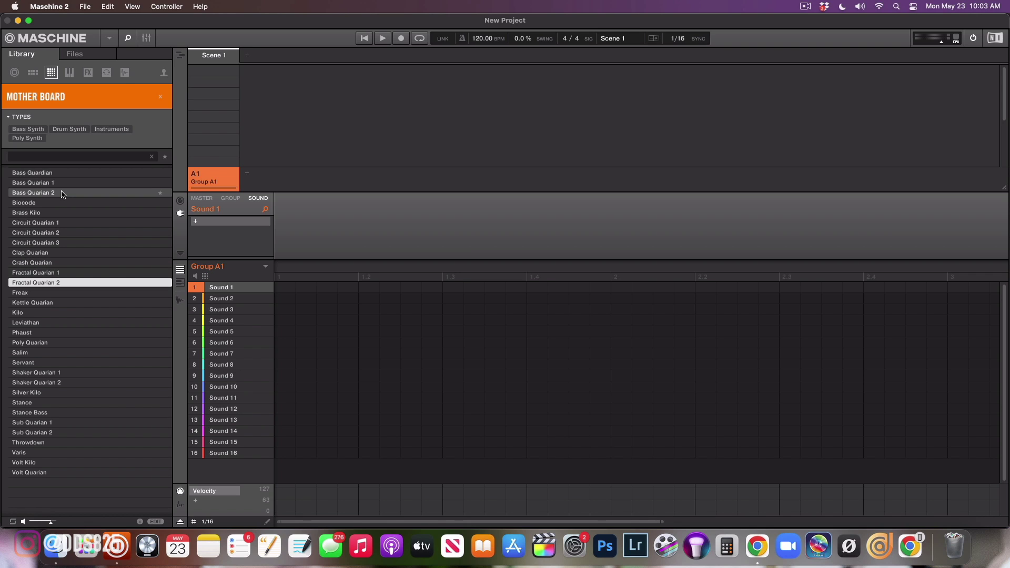
key(Down)
key(Down)
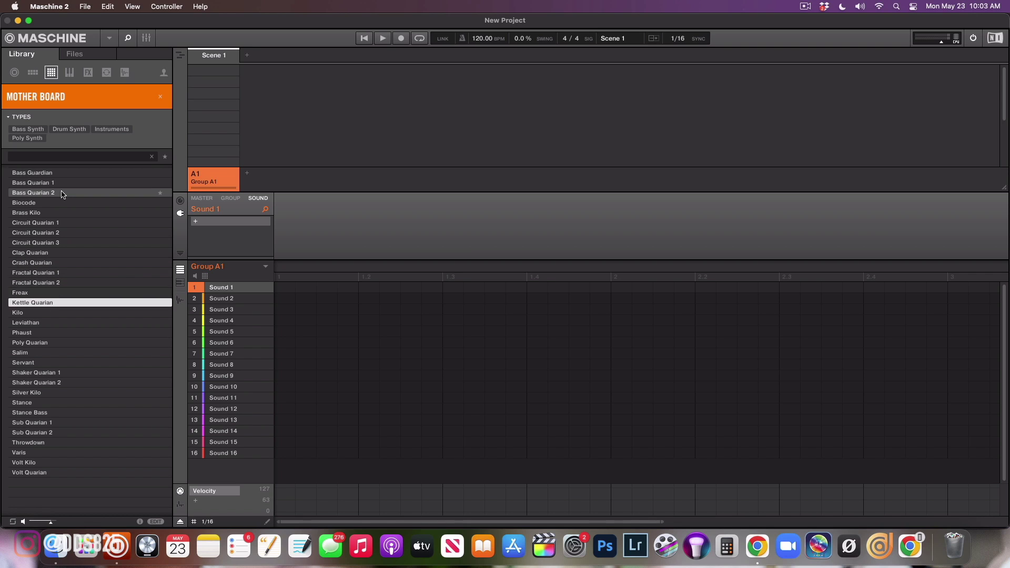
key(Down)
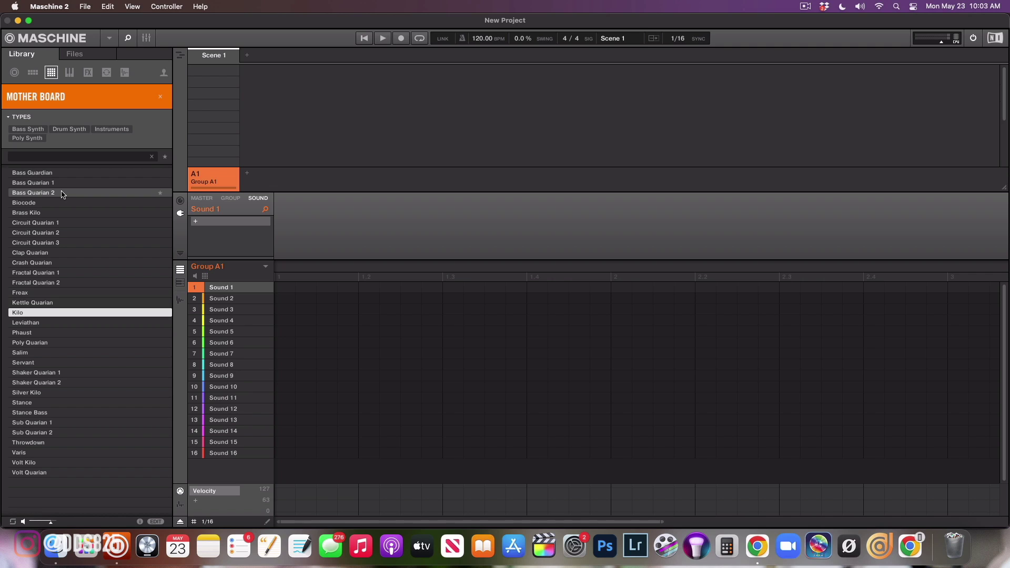
key(Down)
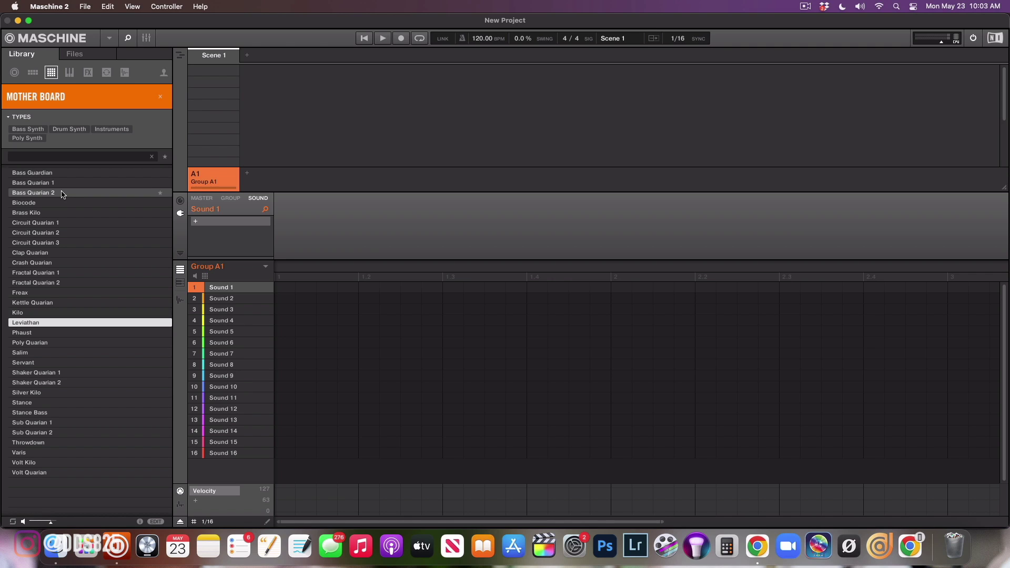
key(Down)
key(Down)
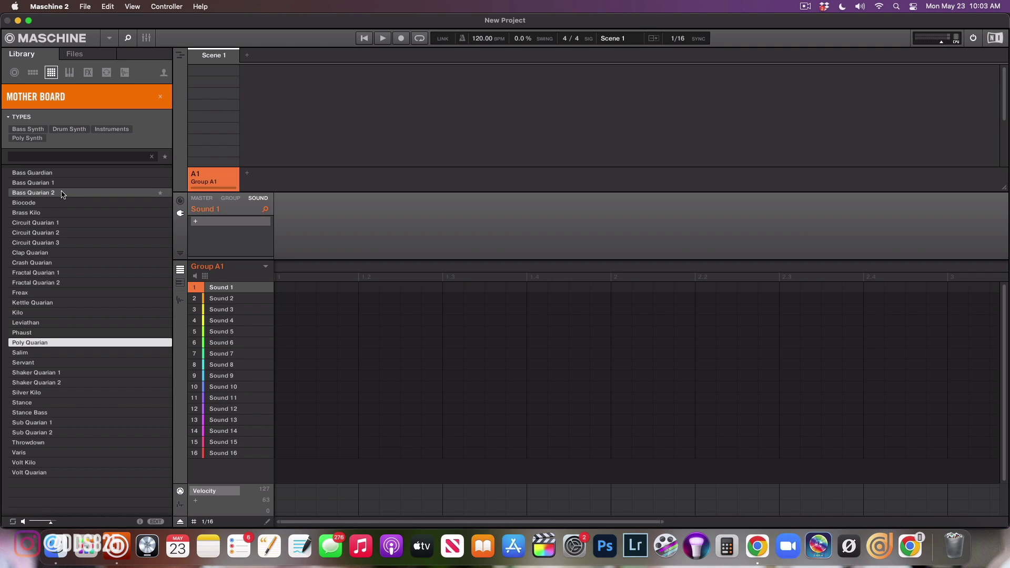
Audition the Mother Board sounds one after another from Salim through Sub Quarian 2
key(Down)
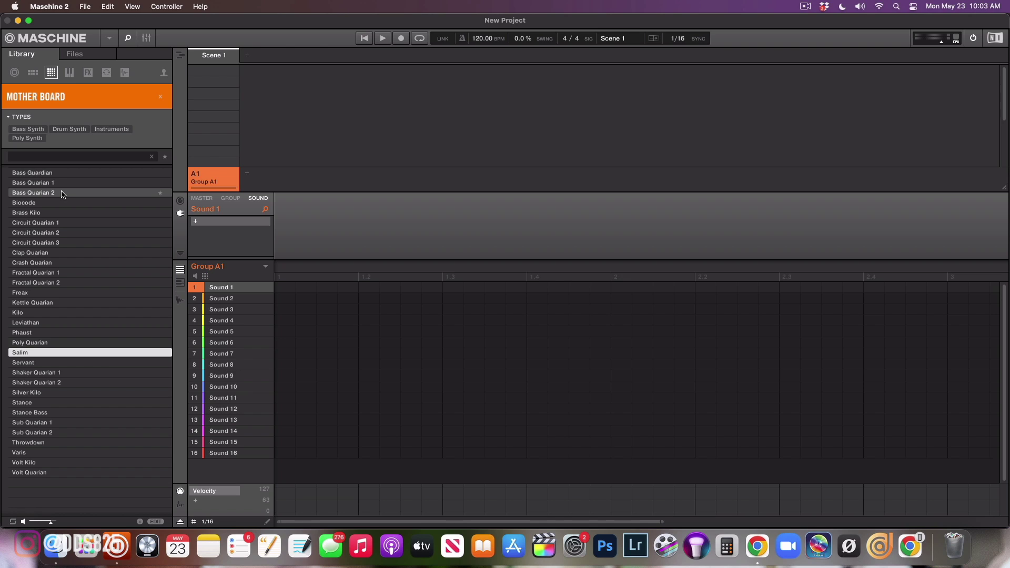
key(Down)
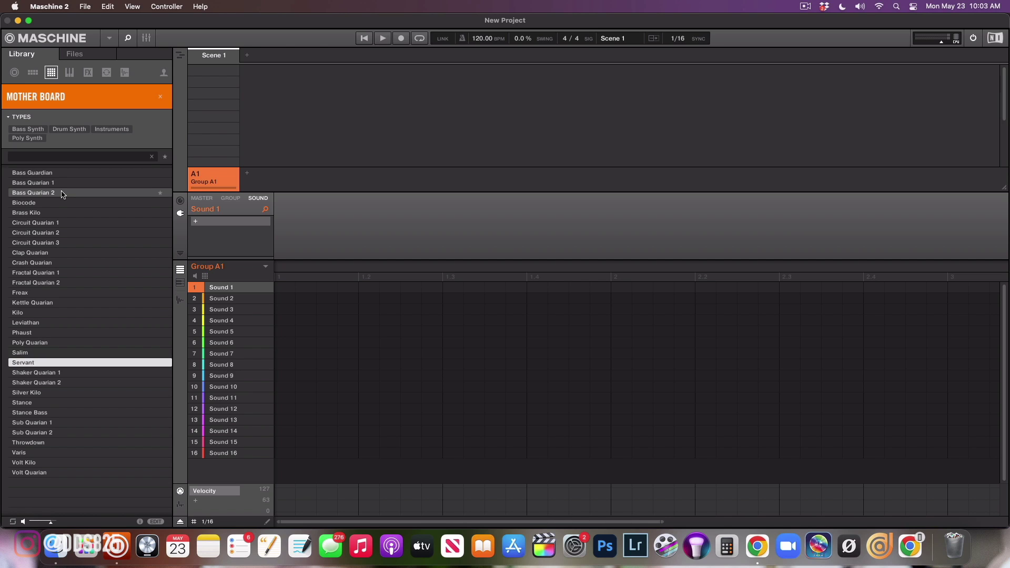
key(Down)
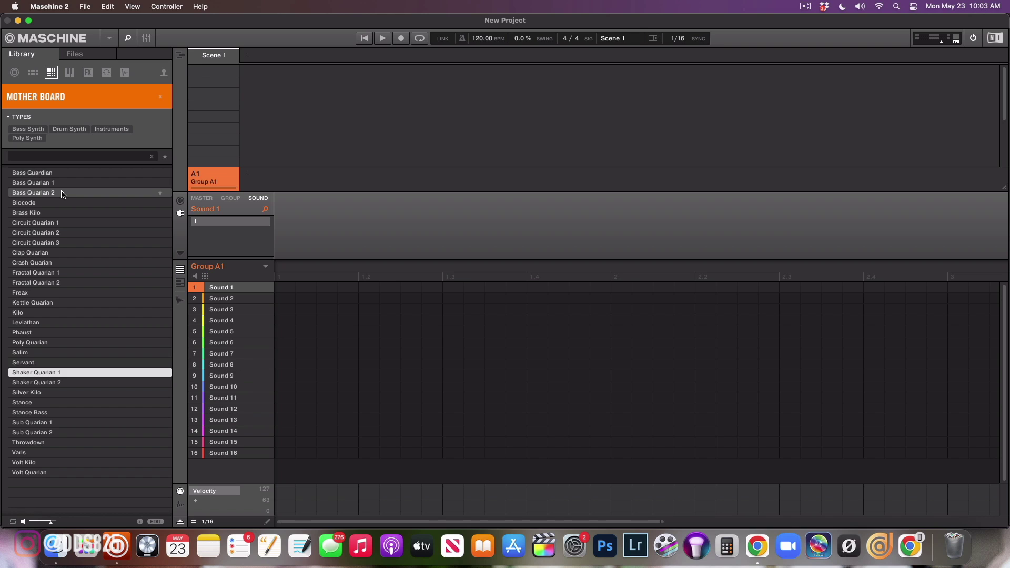
key(Down)
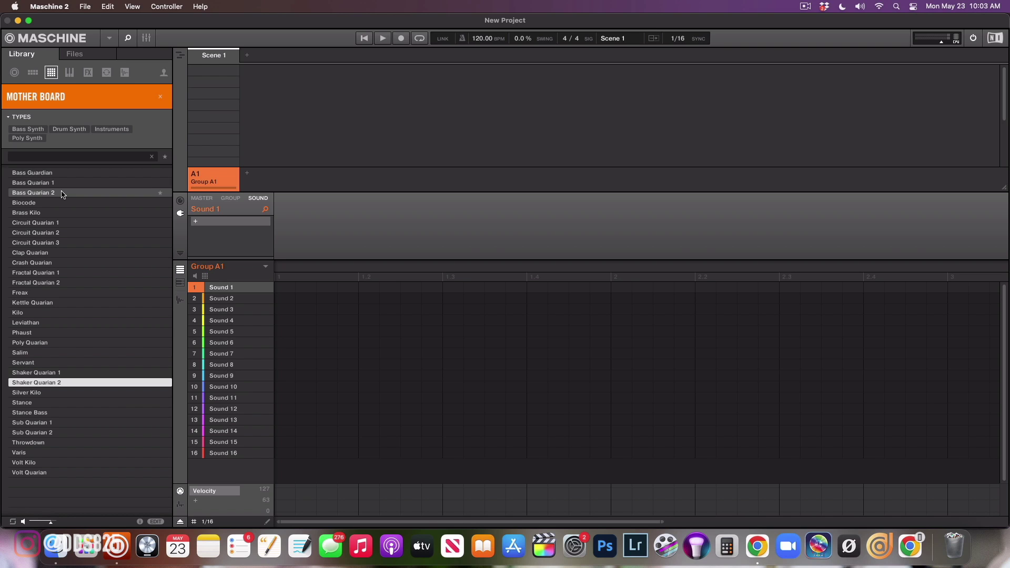
key(Down)
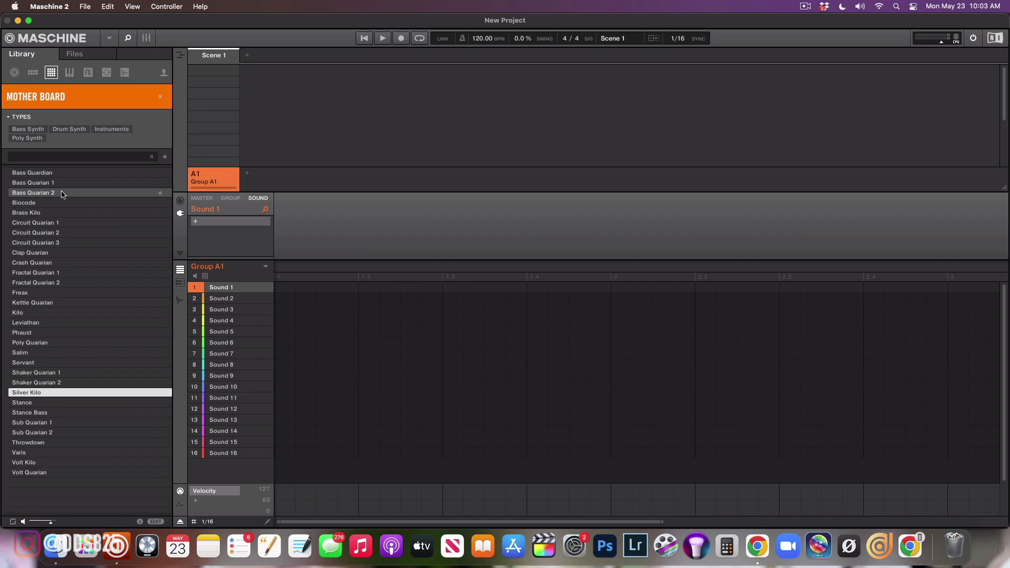
key(Down)
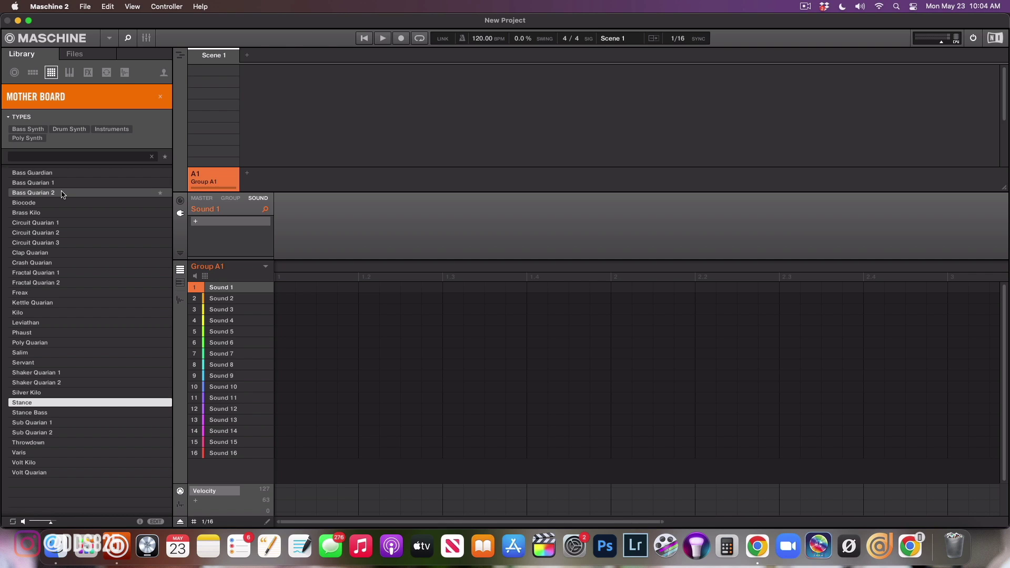
key(Down)
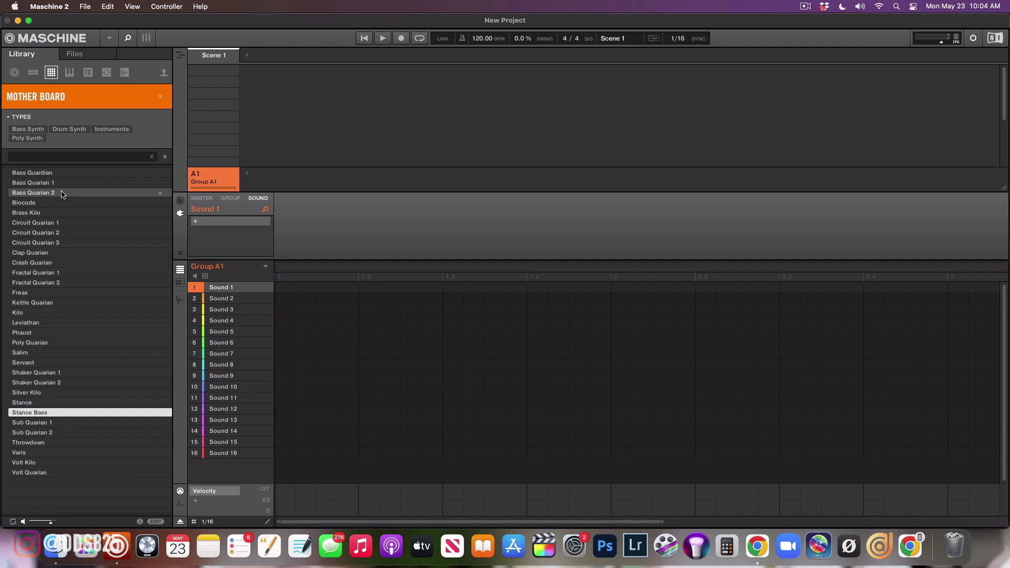
key(Down)
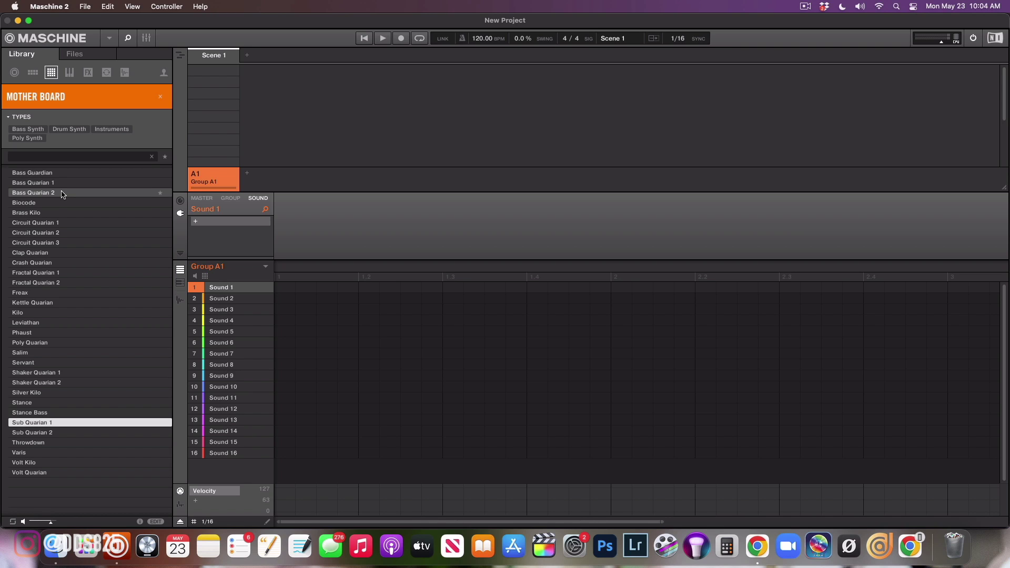
key(Down)
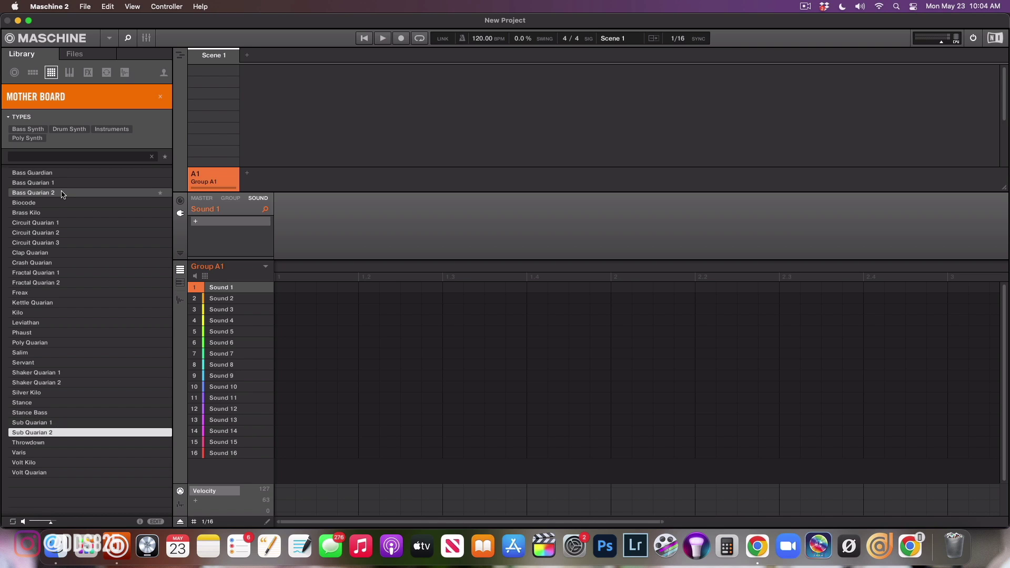
Audition the last Mother Board sounds one after another from Throwdown through Volt Quarian
key(Down)
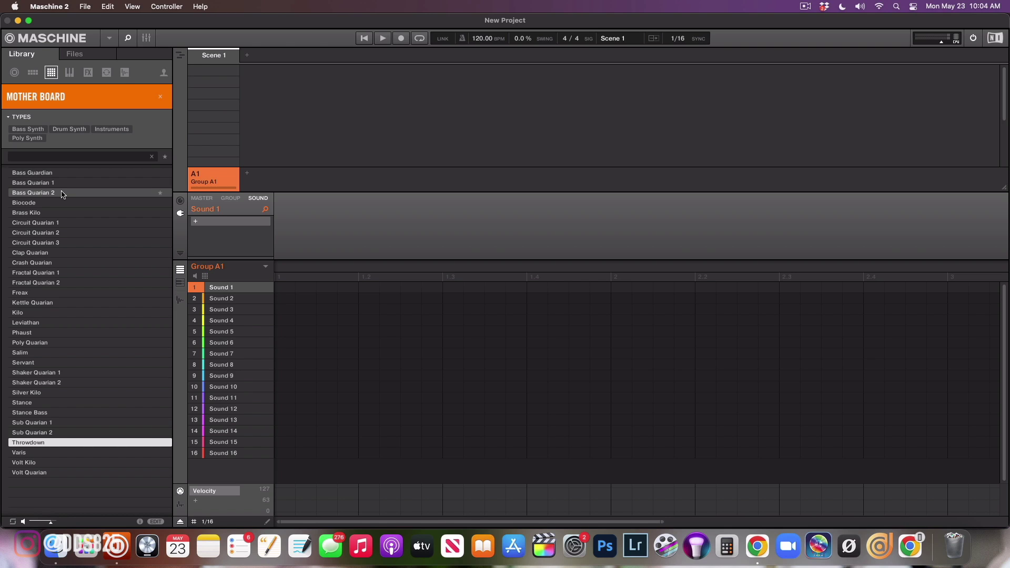
key(Down)
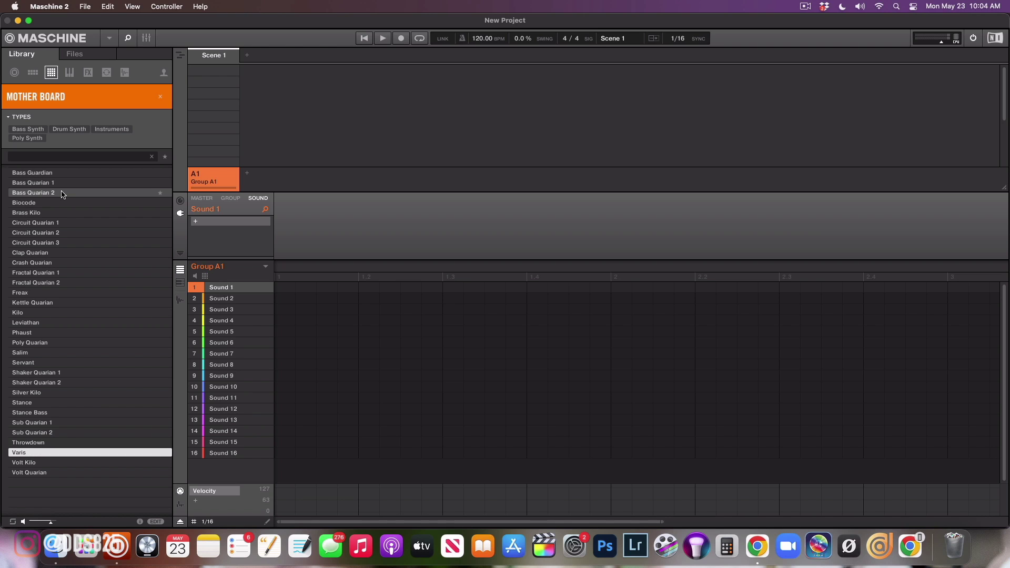
key(Down)
key(Down)
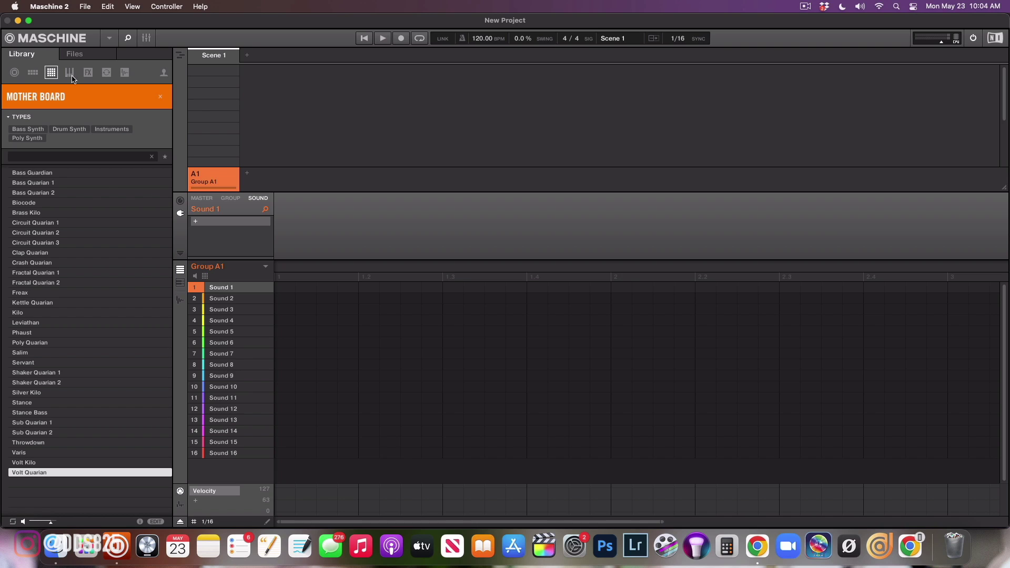
Switch the library to All Instruments, group the products by category and open the Massive synthesizer's presets
click(157, 98)
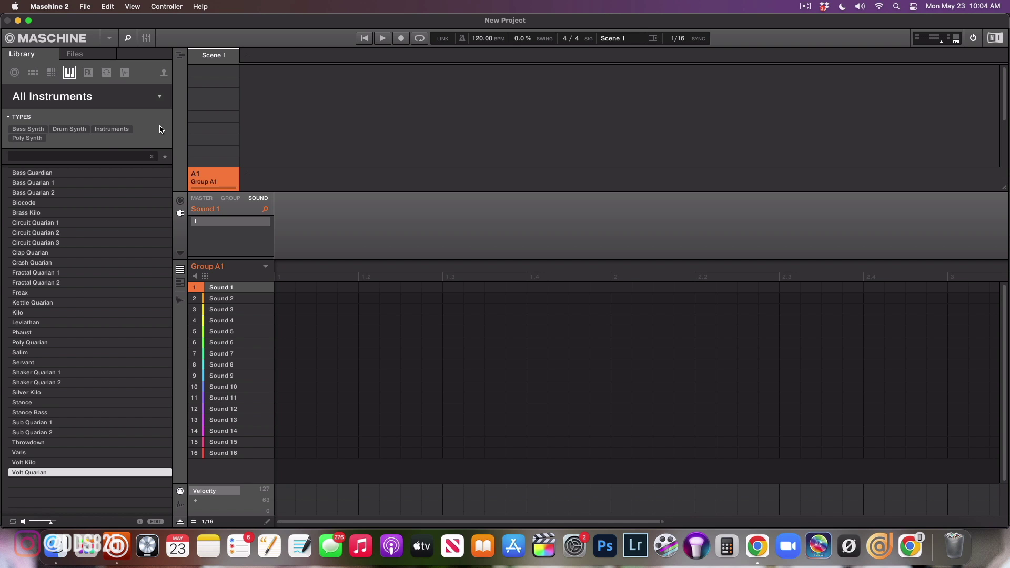
scroll(161, 130, up, 3)
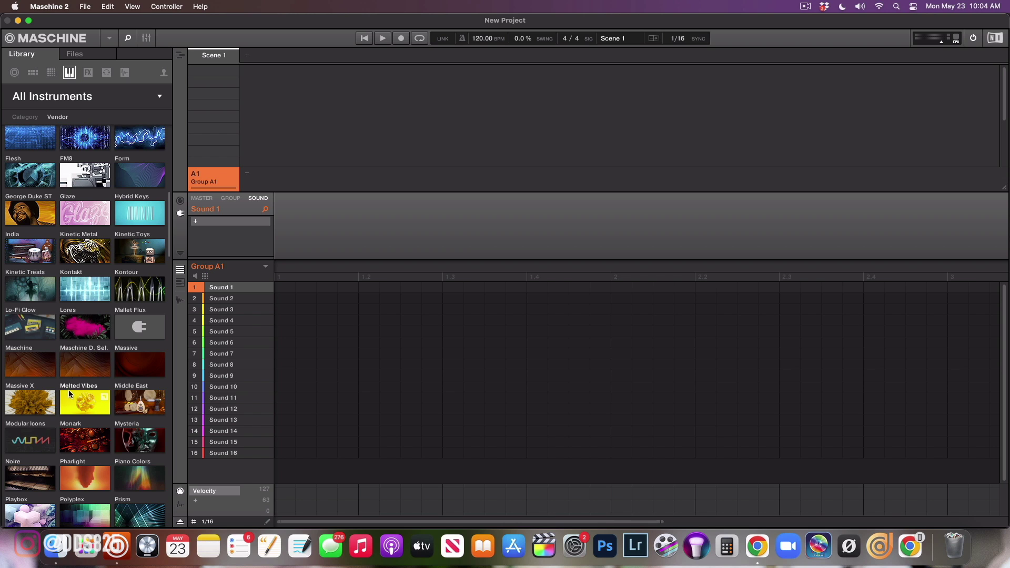
scroll(69, 392, up, 5)
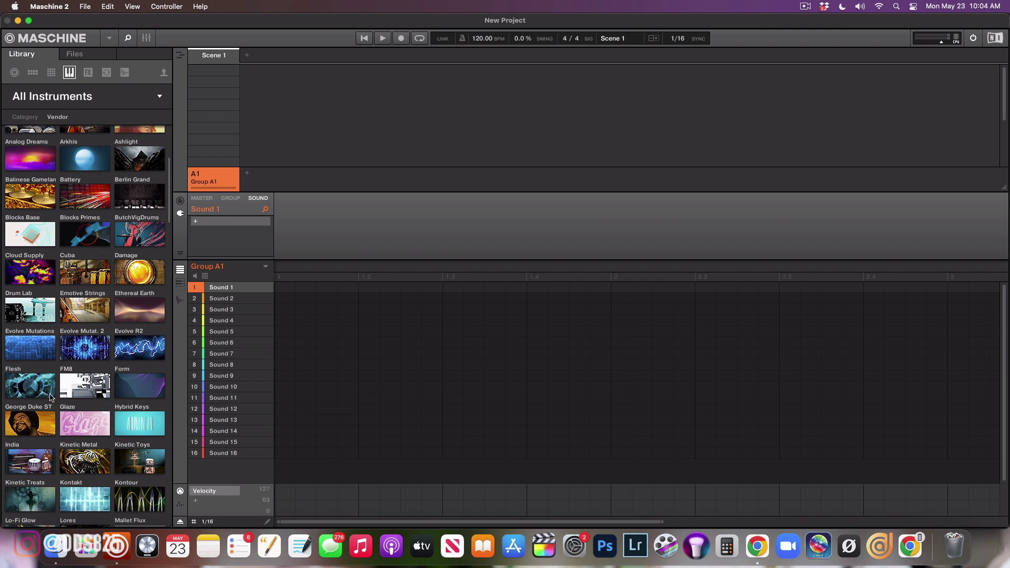
scroll(58, 314, up, 4)
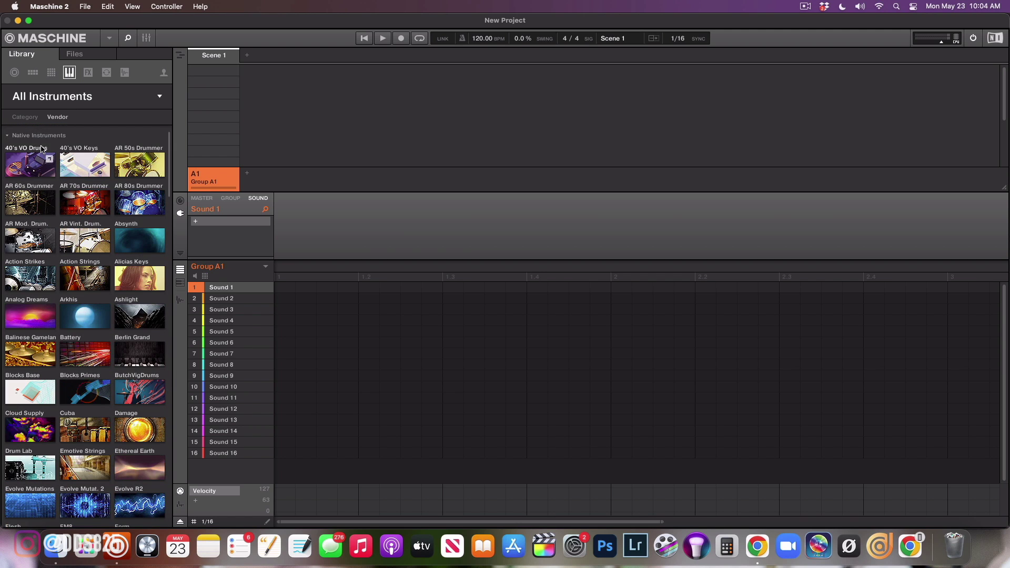
click(30, 117)
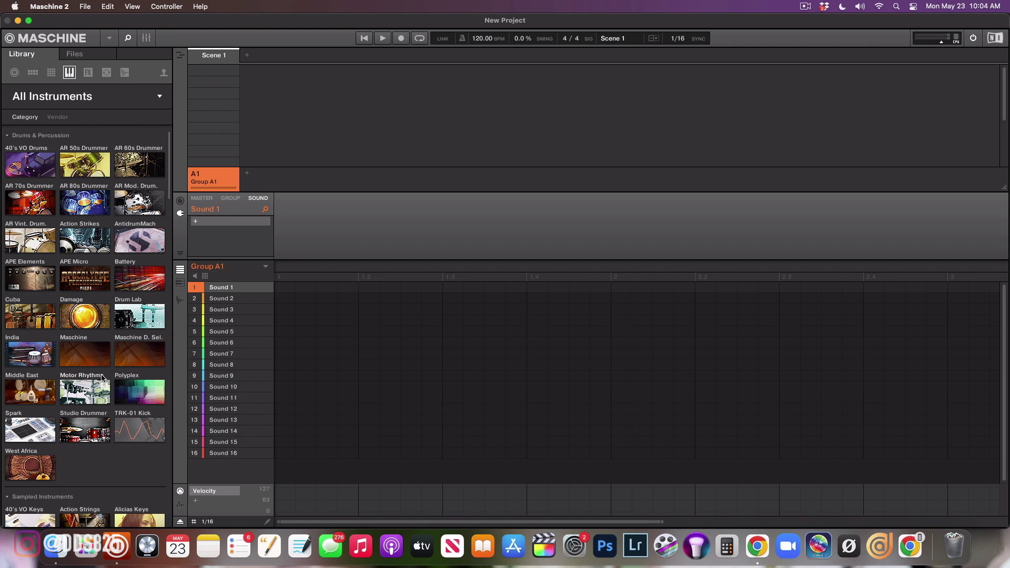
scroll(108, 467, down, 8)
scroll(134, 400, down, 15)
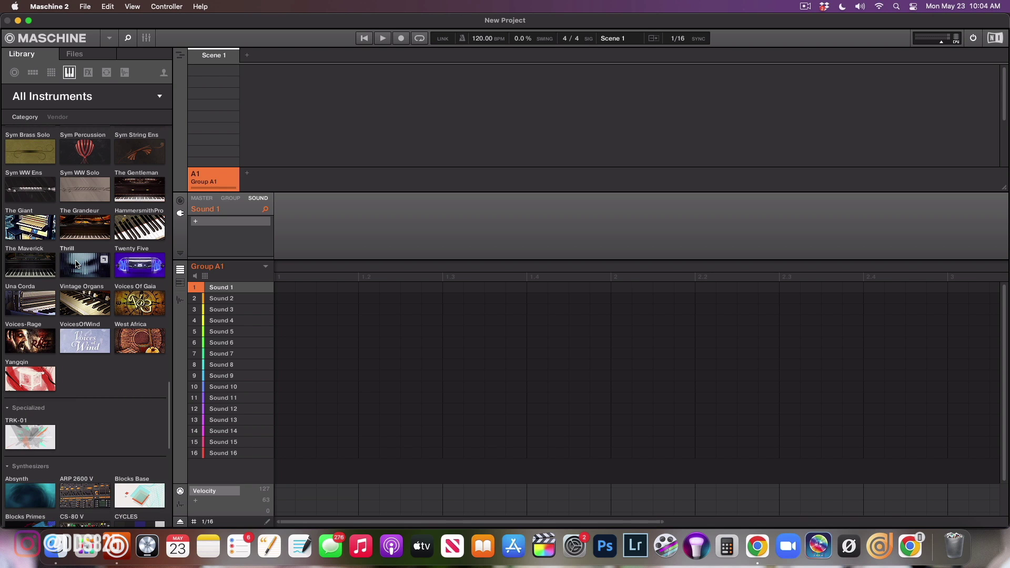
scroll(79, 263, down, 6)
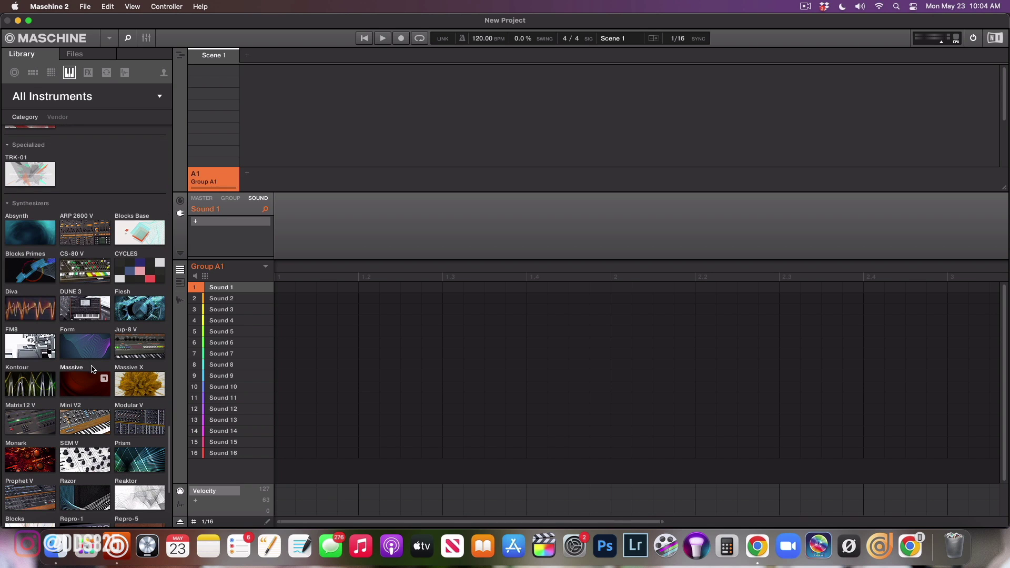
click(89, 379)
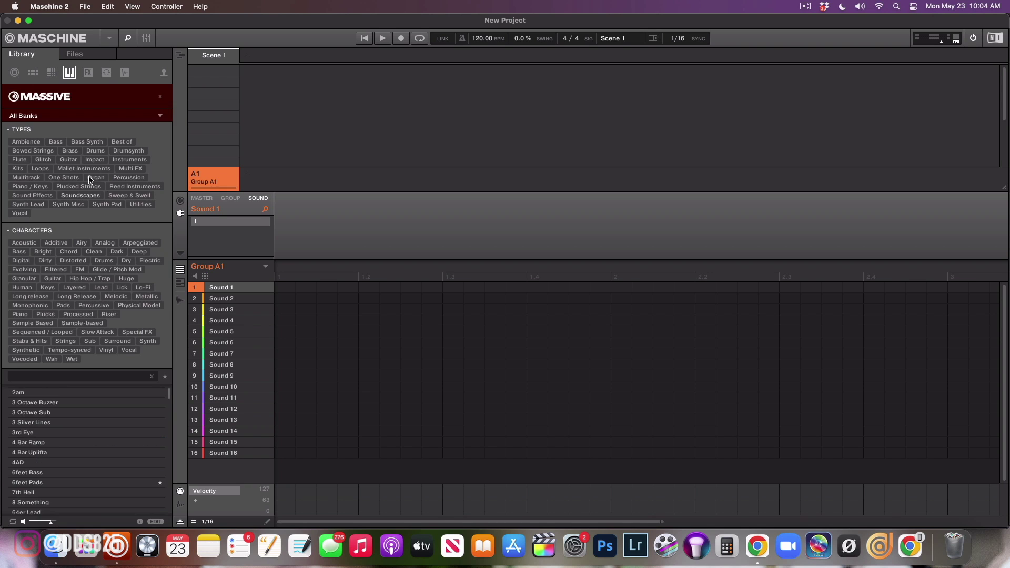
Restrict the Massive presets to the Mother Board bank
click(87, 117)
scroll(46, 491, down, 1)
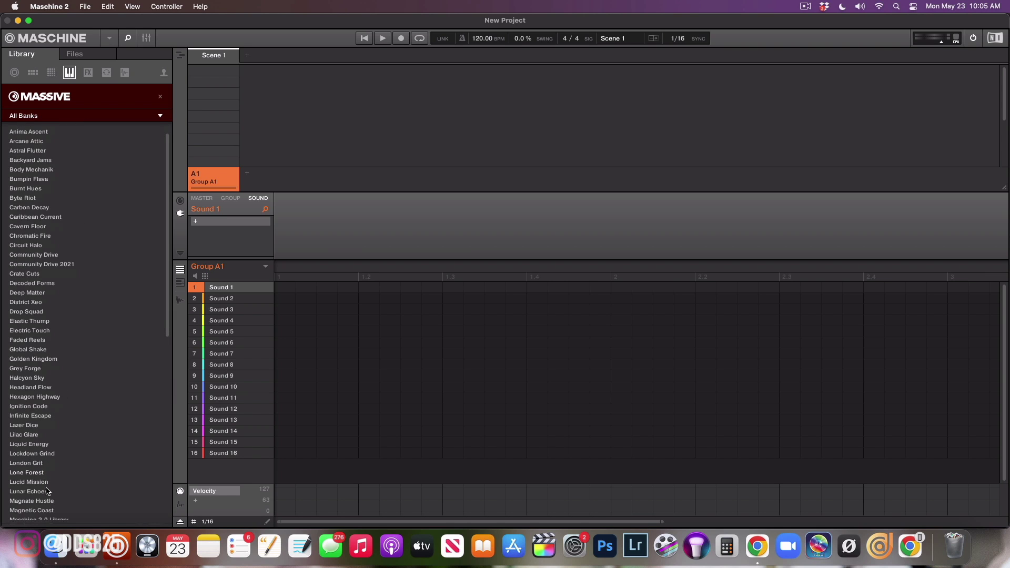
scroll(48, 487, down, 4)
scroll(49, 468, down, 8)
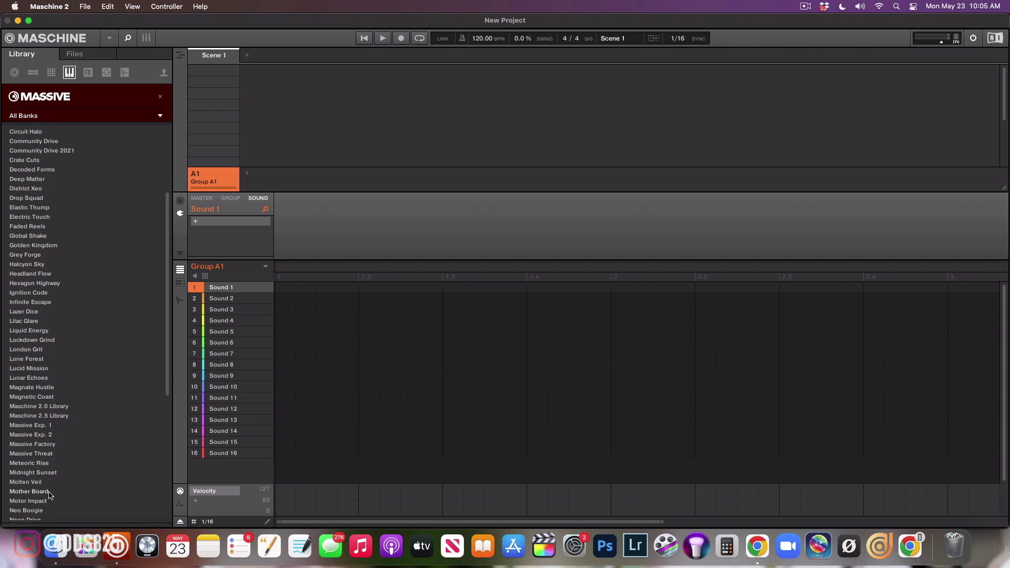
click(49, 492)
Audition the Mother Board presets for Massive from Algorhythm through Burner, marking Algorhythm and Aliasing 1 as favorites
click(37, 233)
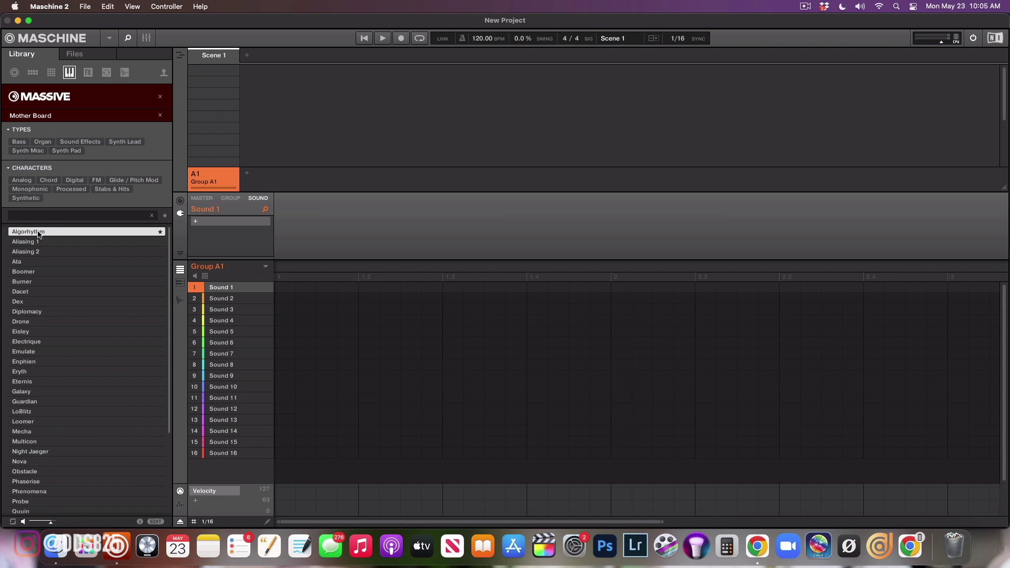
click(160, 243)
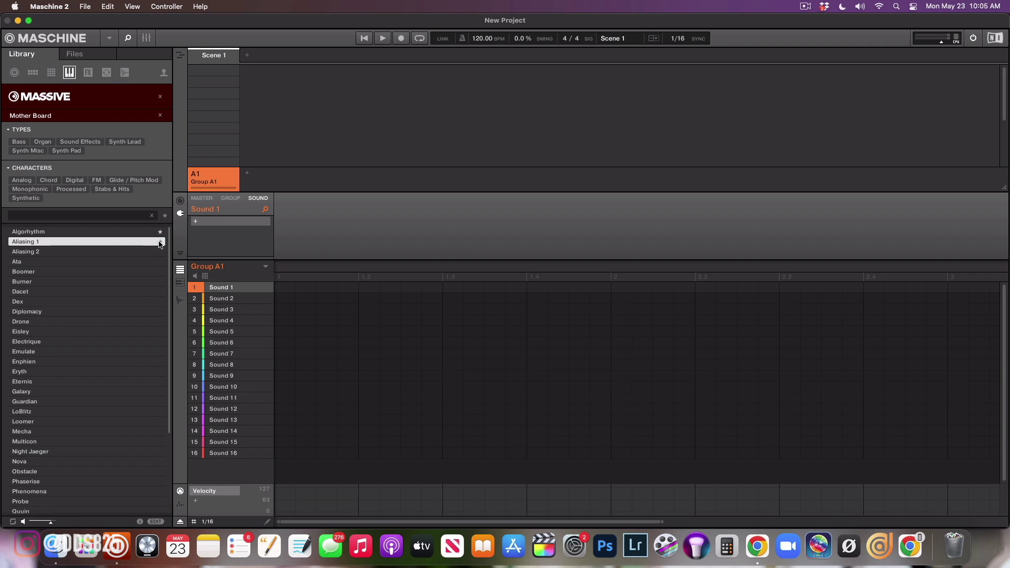
key(Down)
key(Down)
key(Down)
key(Down)
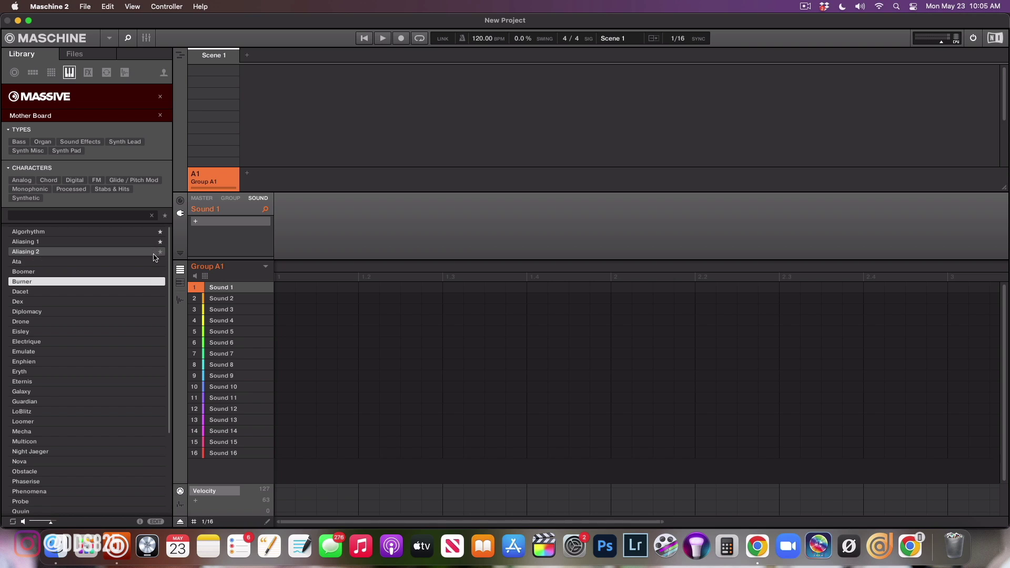
Audition the Massive presets from Dacet through Mecha, marking Burner and Diplomacy as favorites
key(Down)
key(Down)
key(Down)
key(Down)
key(Down)
key(Down)
key(Down)
key(Down)
key(Down)
key(Down)
key(Down)
key(Down)
key(Down)
key(Down)
key(Down)
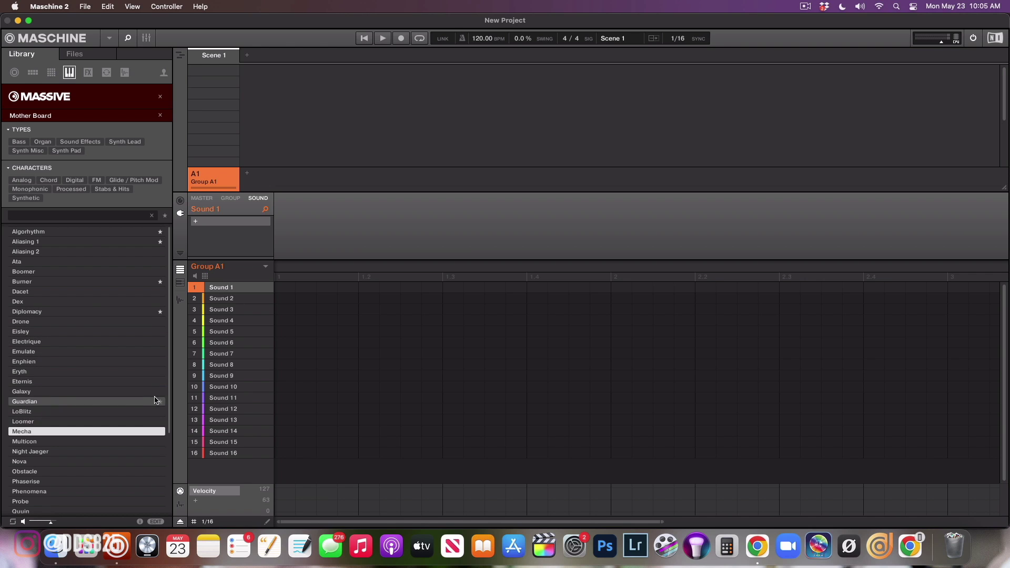
Audition Multicon and Night Jaeger, marking Loomer and Night Jaeger as favorites
key(Down)
key(Down)
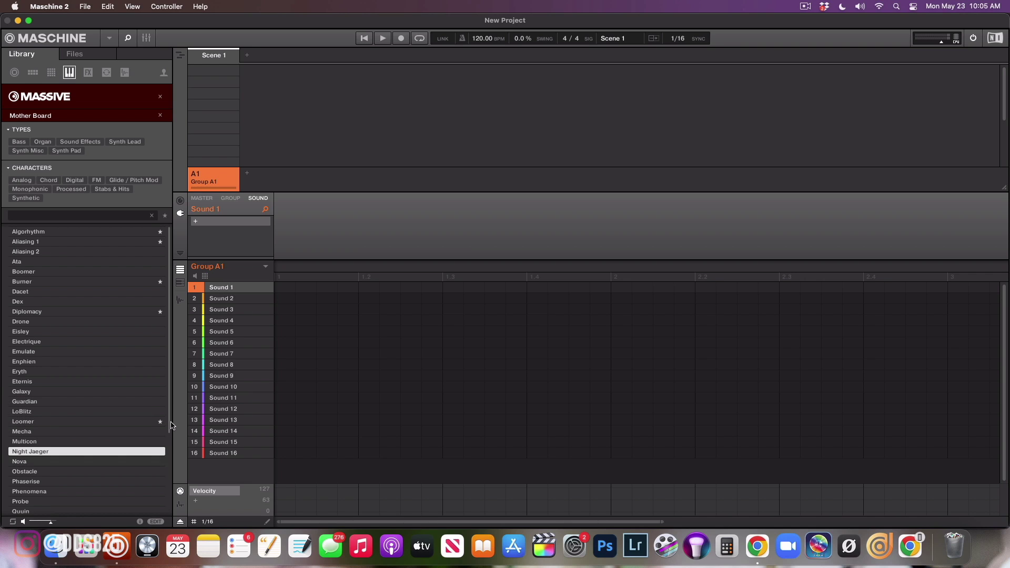
click(159, 451)
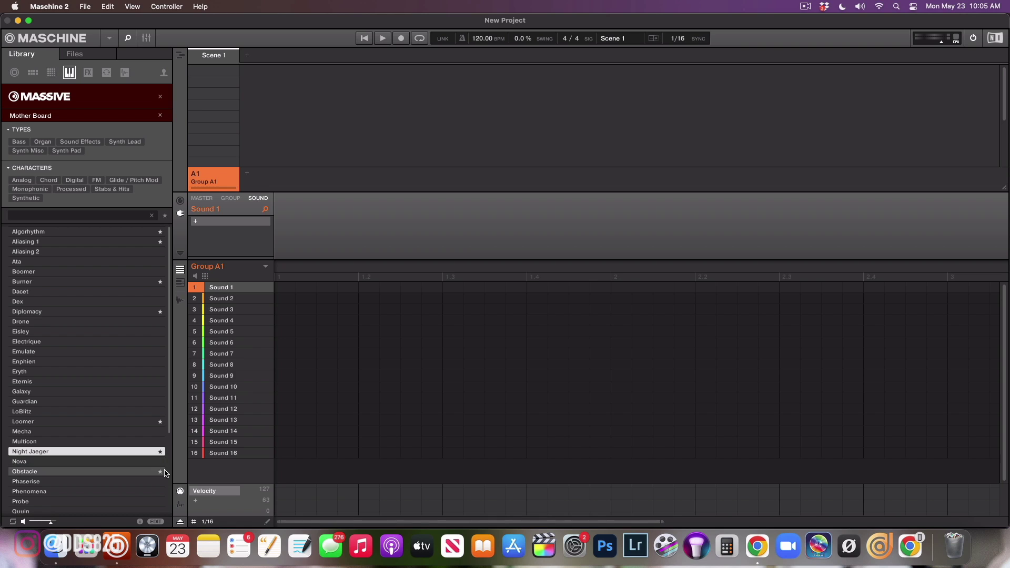
Audition the Massive presets one after another from Nova through Throwdown 2
key(Down)
key(Down)
key(Down)
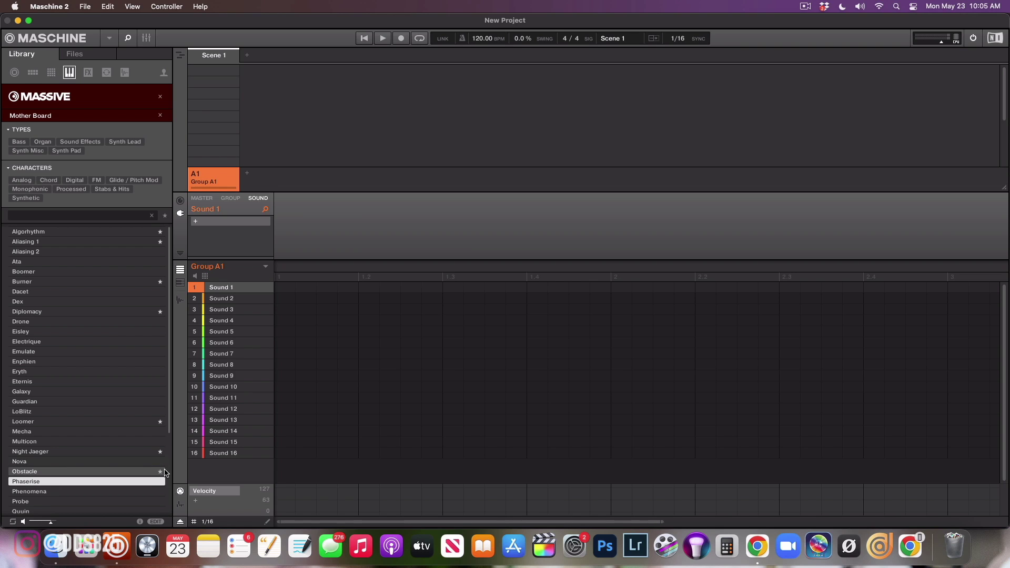
key(Down)
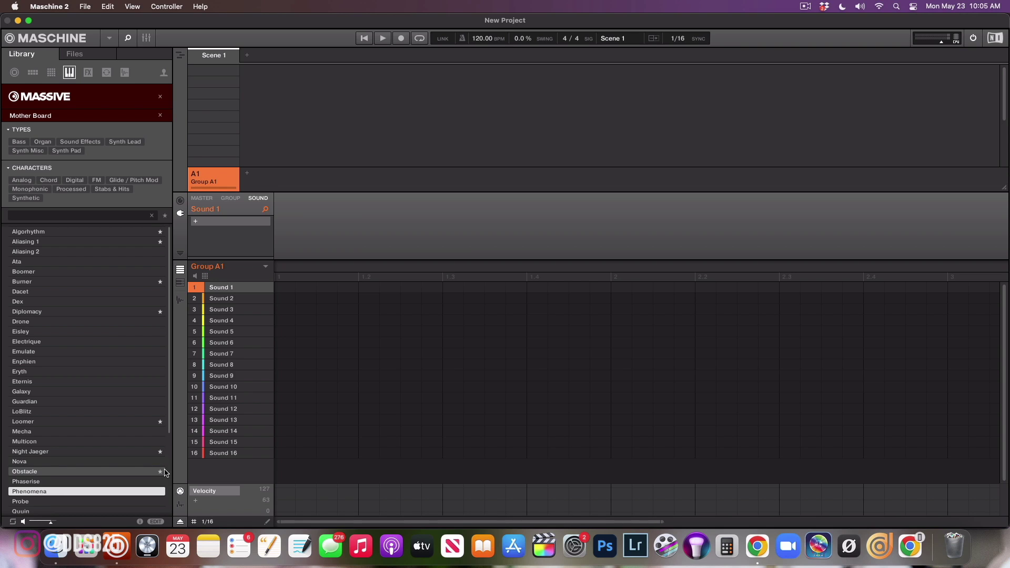
key(Down)
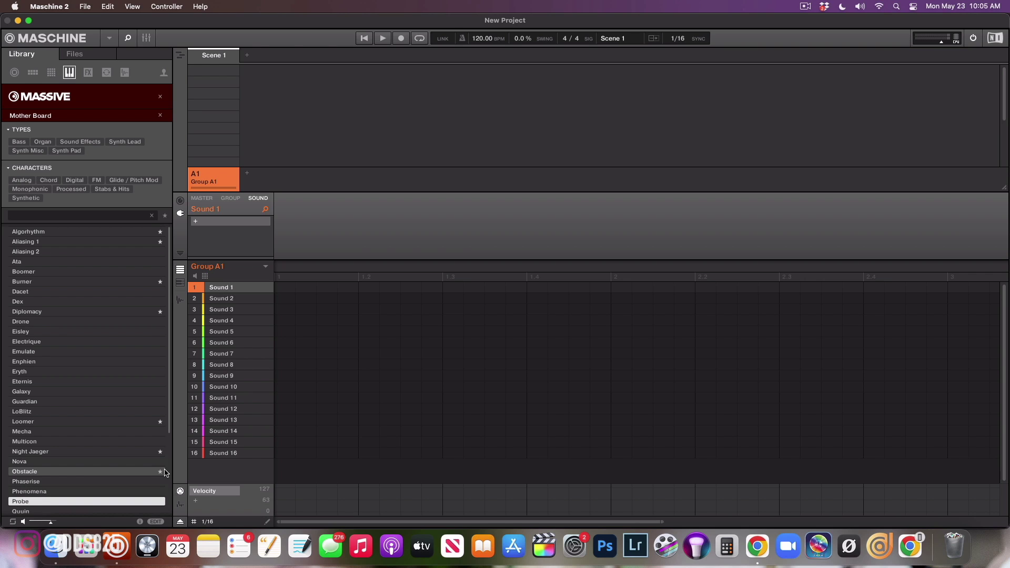
key(Down)
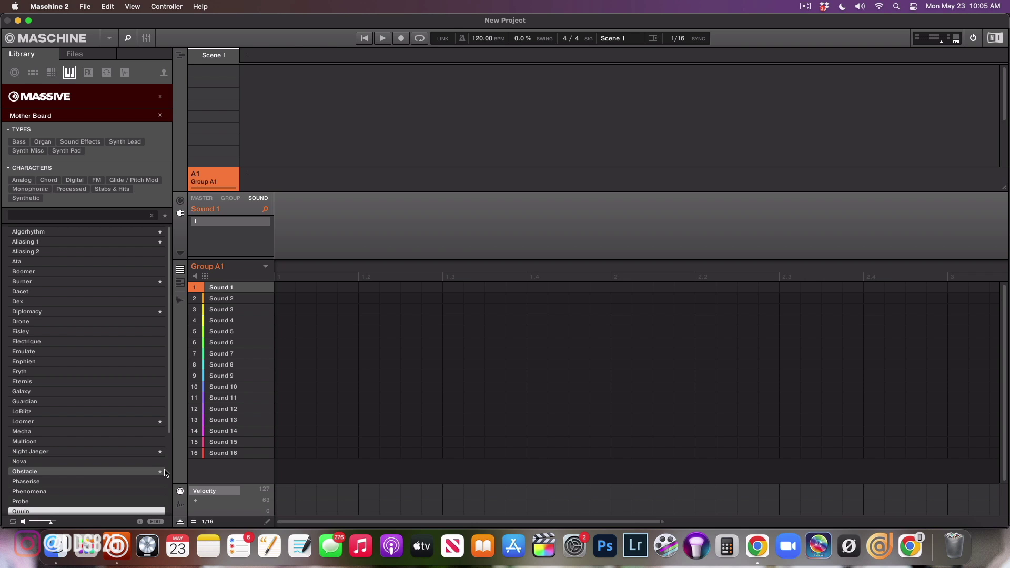
key(Down)
key(Down)
key(Down)
key(Down)
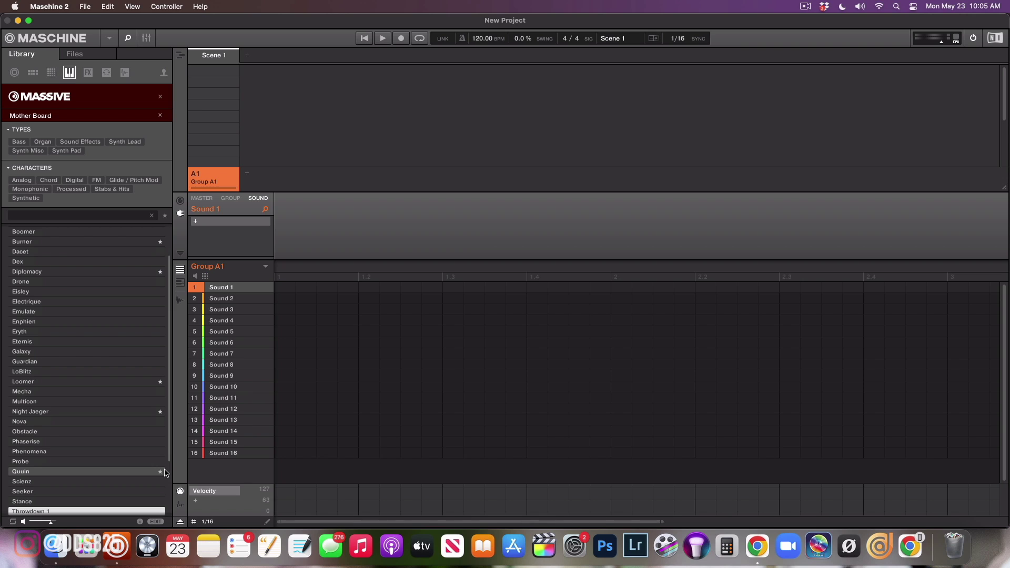
key(Down)
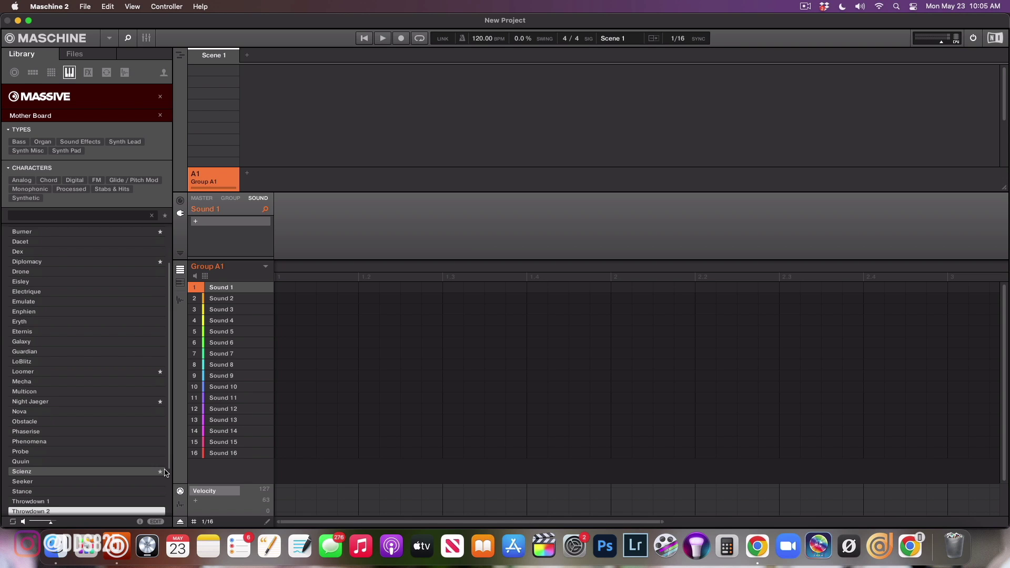
Audition the remaining Massive presets from Vesta through Zygote 2, marking Vesta as a favorite
key(Down)
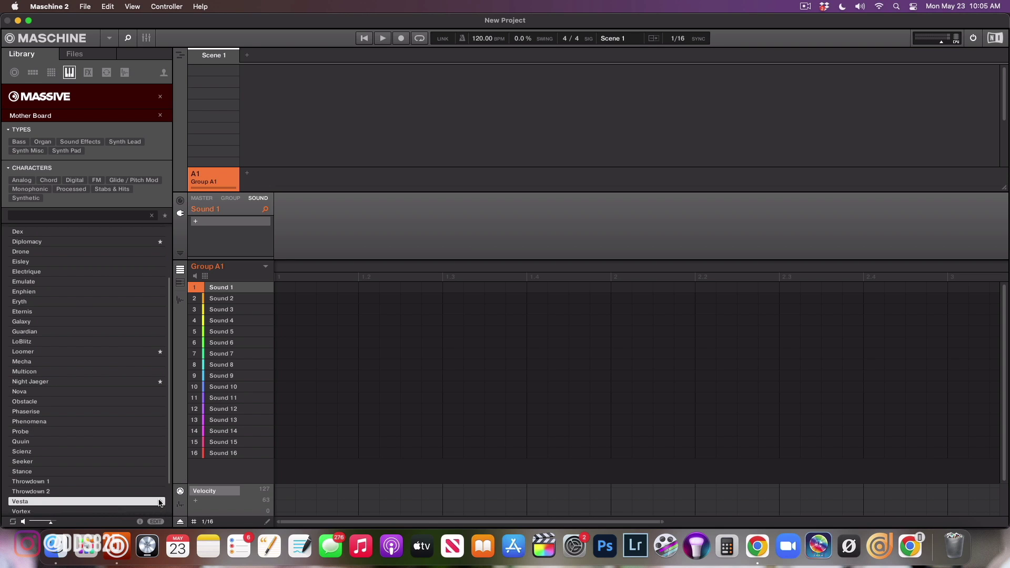
key(Down)
key(Down)
key(Down)
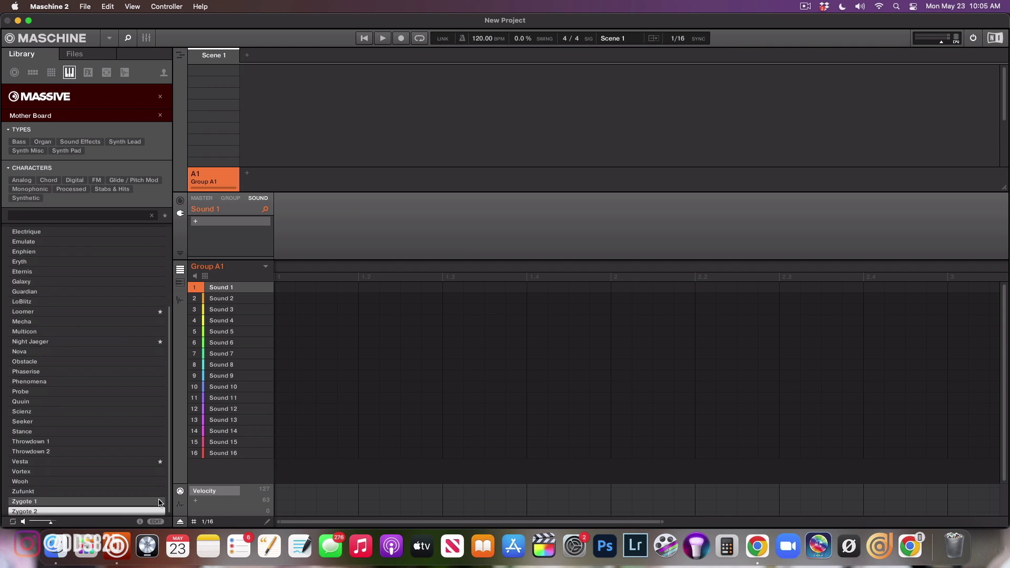
key(Down)
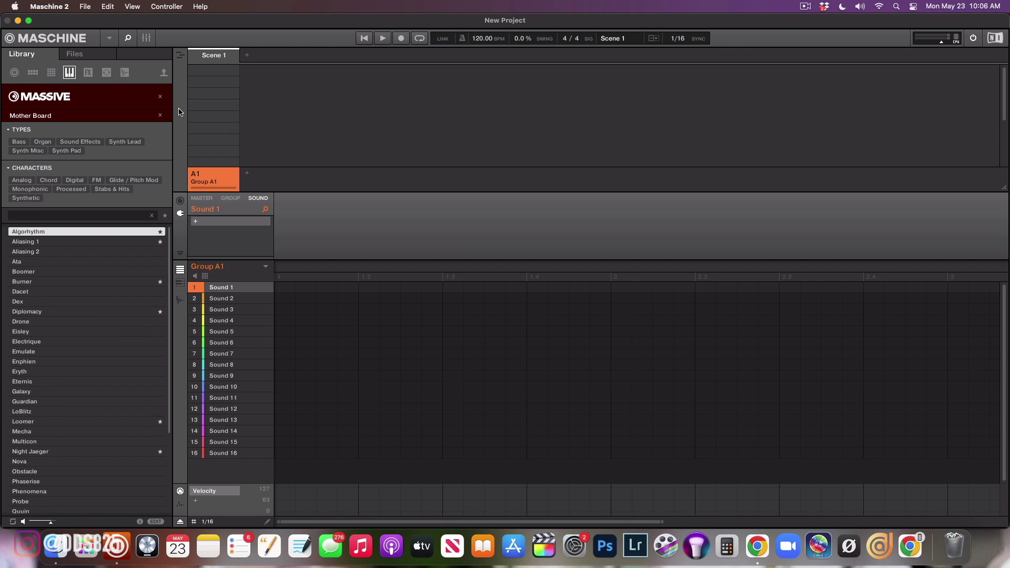
Leave Massive, open the Monark instrument and restrict its presets to the Mother Board bank
click(159, 100)
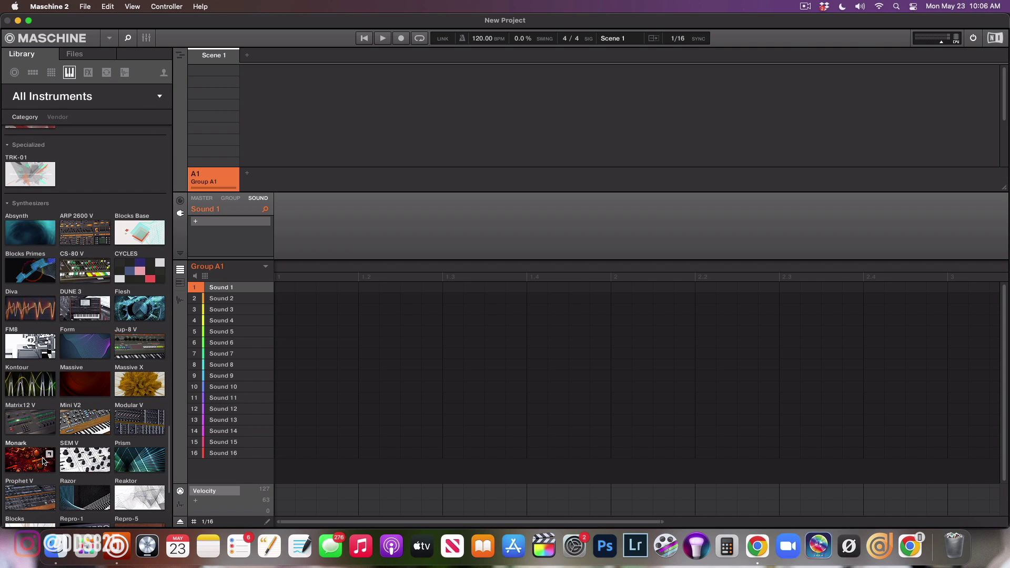
click(40, 439)
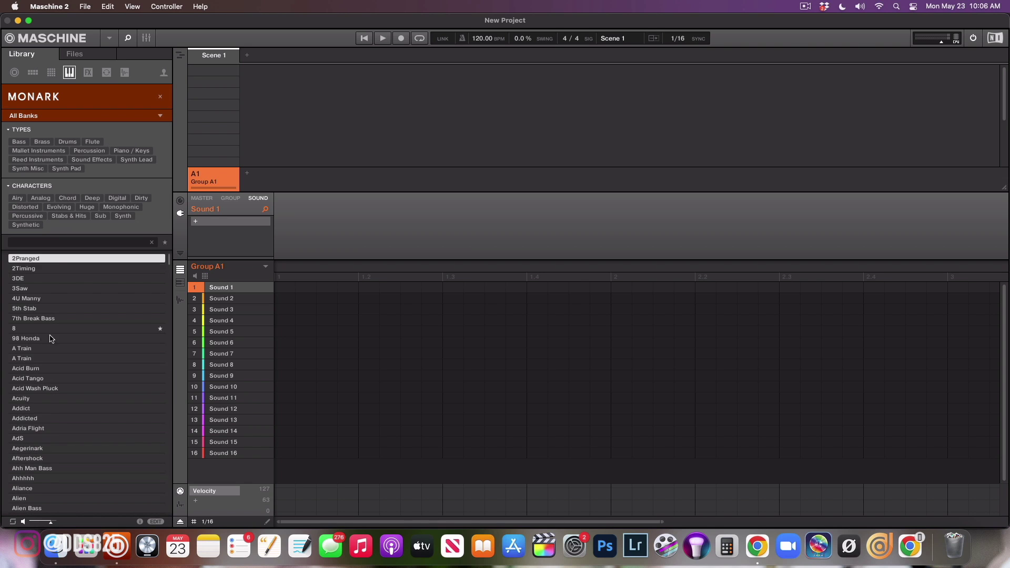
click(67, 117)
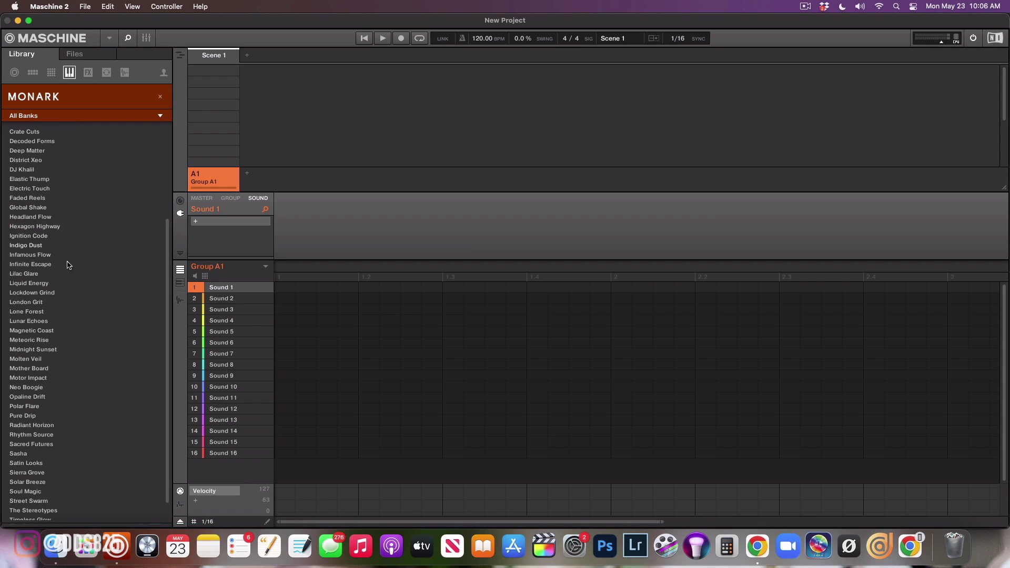
click(66, 368)
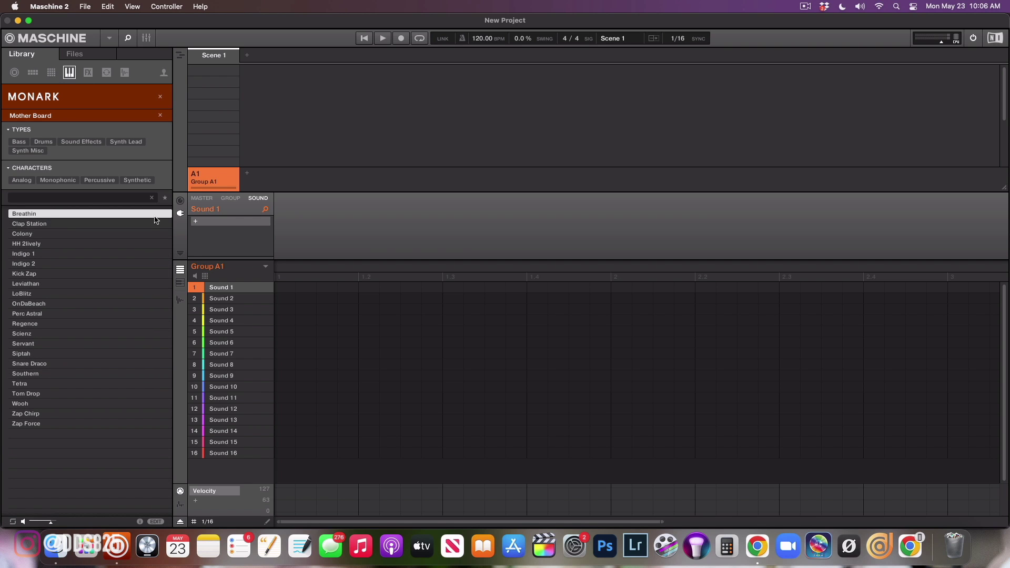
Audition the Mother Board presets for Monark from Breathin through Indigo 1, marking Breathin and Colony as favorites
key(Down)
key(Down)
key(Down)
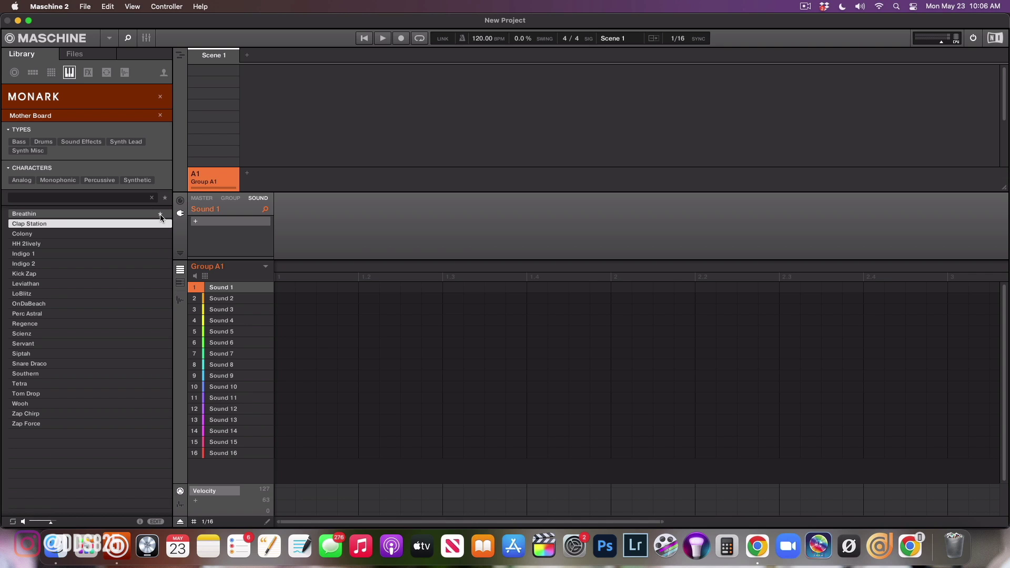
key(Up)
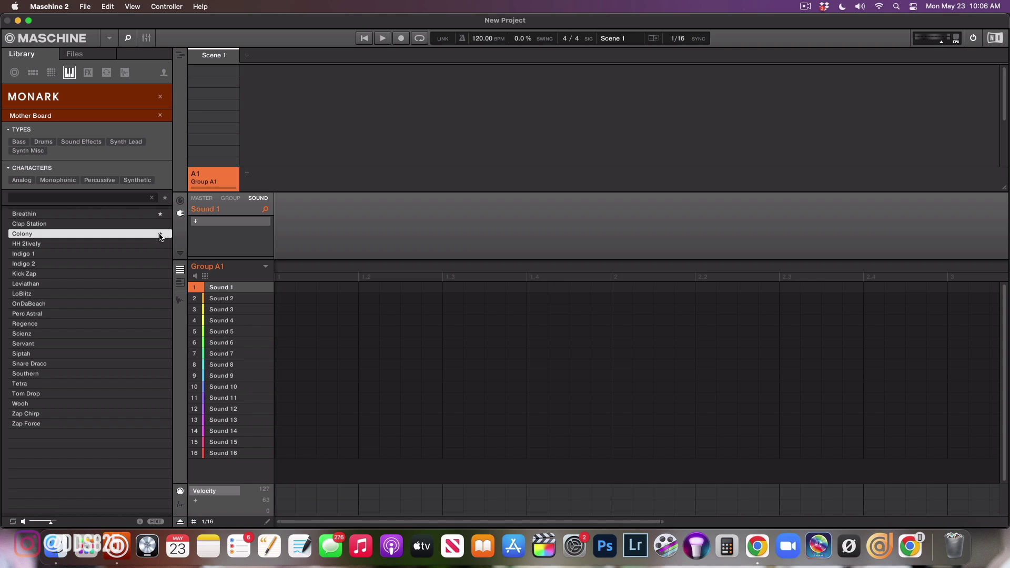
key(Down)
key(Down)
key(Down)
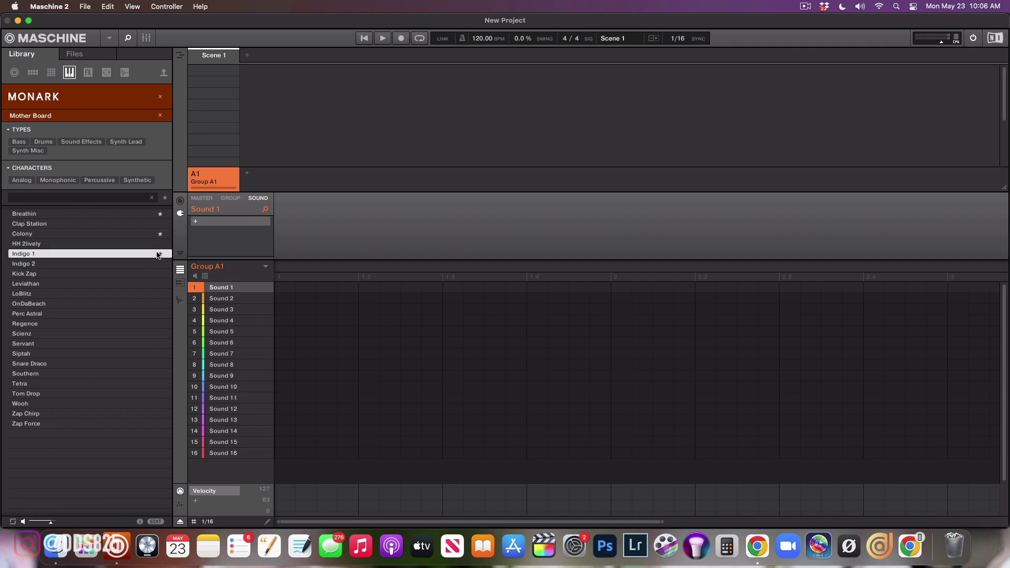
Audition the remaining Mother Board presets for Monark one after another from Indigo 2 through Zap Force
key(Down)
key(Down)
key(Down)
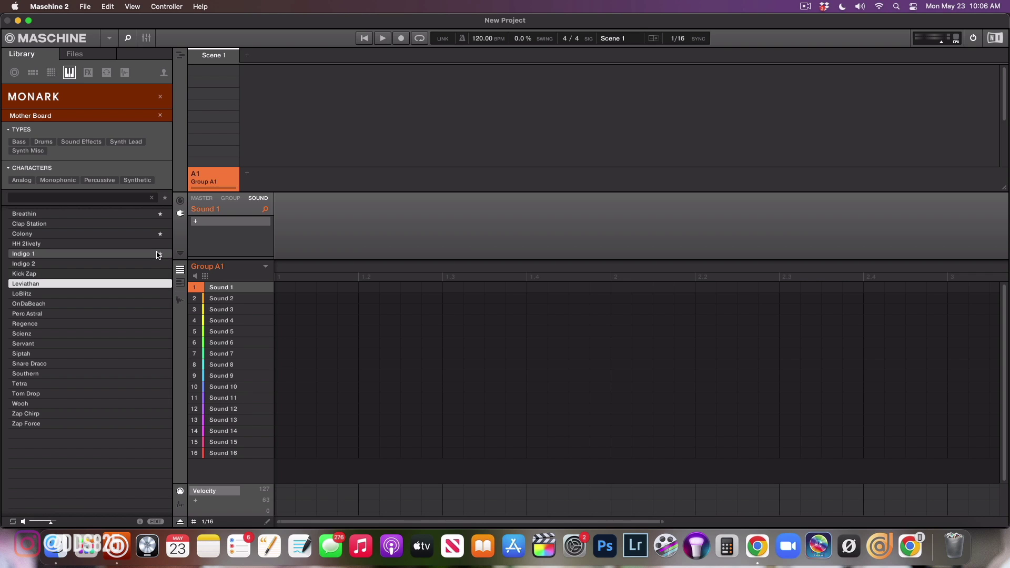
key(Down)
key(Down)
key(Down)
key(Down)
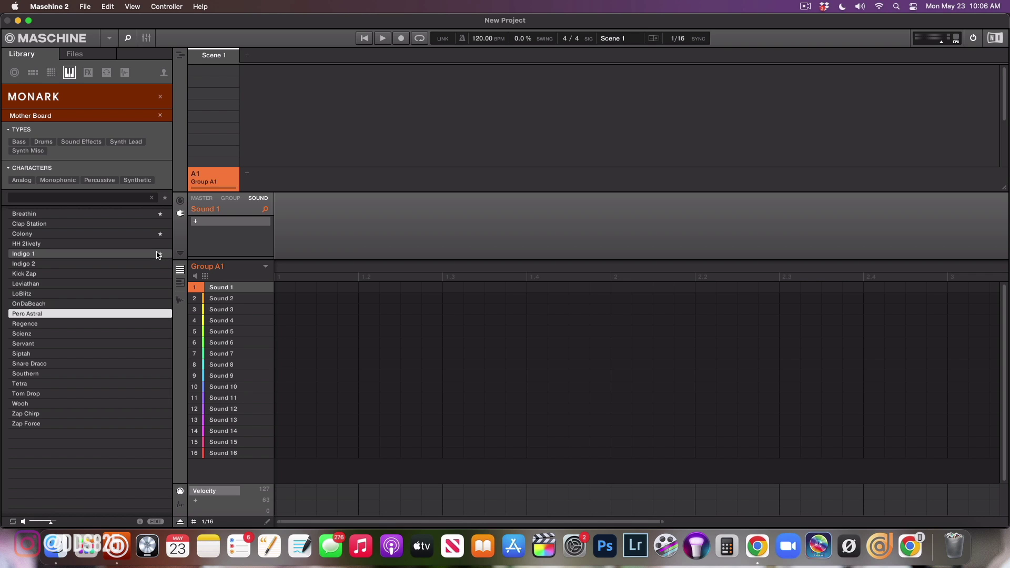
key(Down)
key(Down)
key(Down)
key(Down)
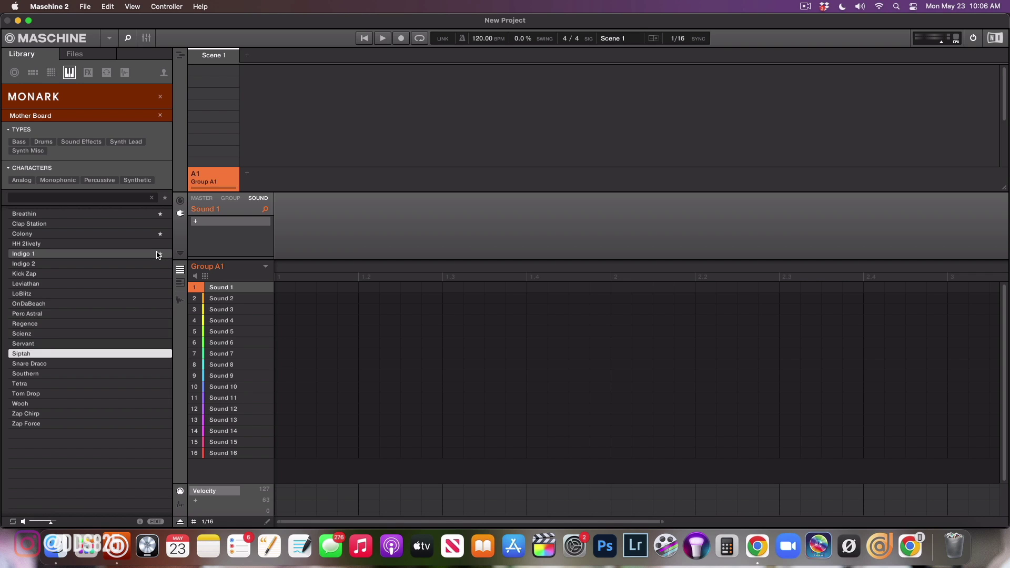
key(Down)
key(Down)
key(Down)
key(Down)
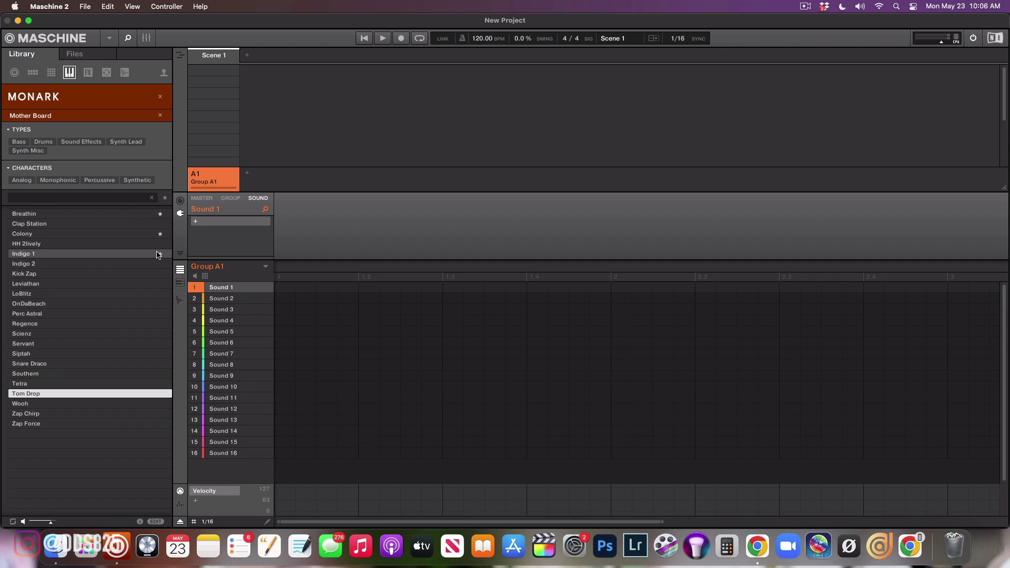
key(Down)
key(Down)
Mark the Monark presets Indigo 1, Zap Force and LoBlitz as favorites, replaying OnDaBeach and LoBlitz
click(159, 253)
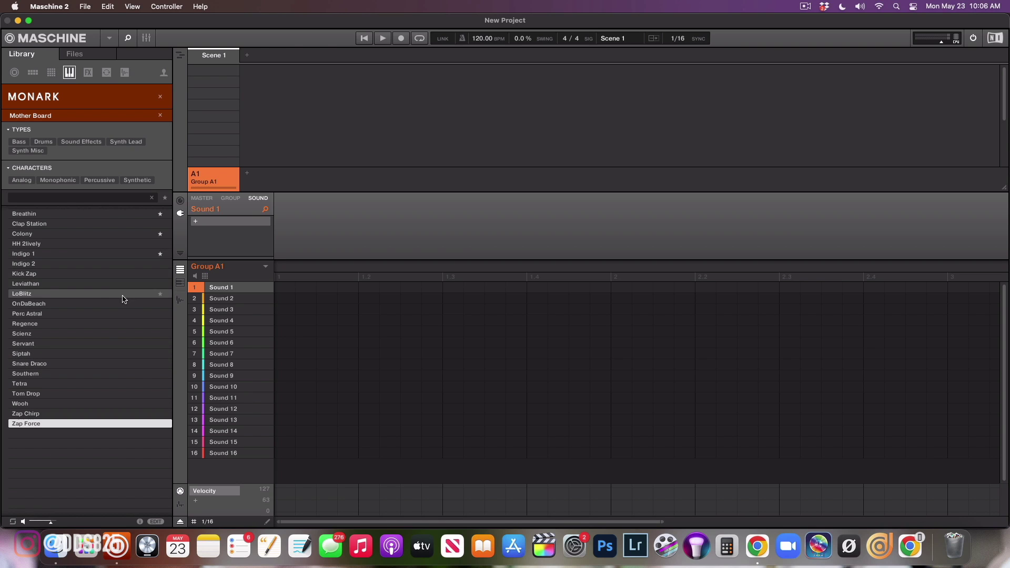
click(160, 424)
click(52, 304)
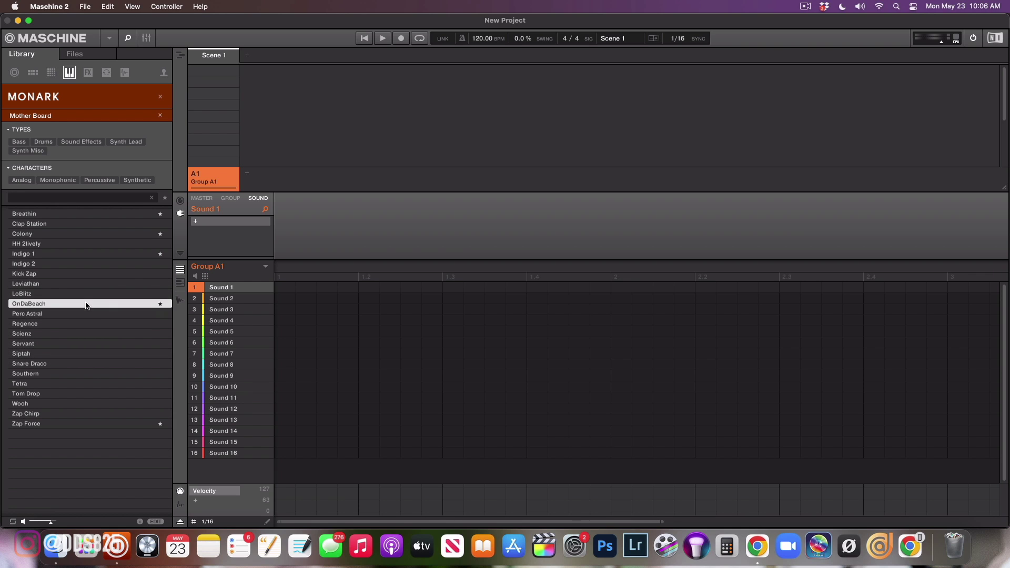
click(87, 294)
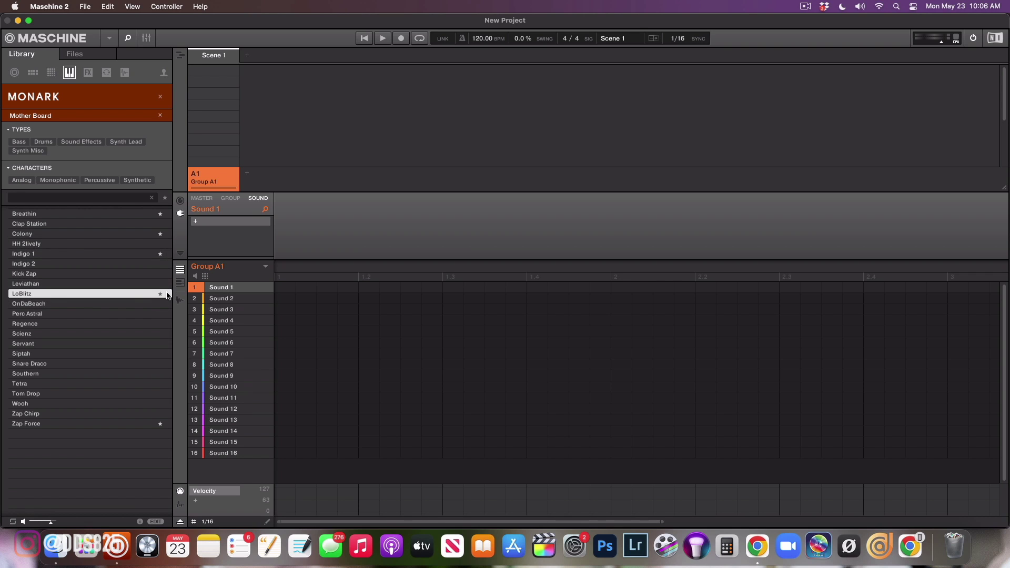
click(159, 294)
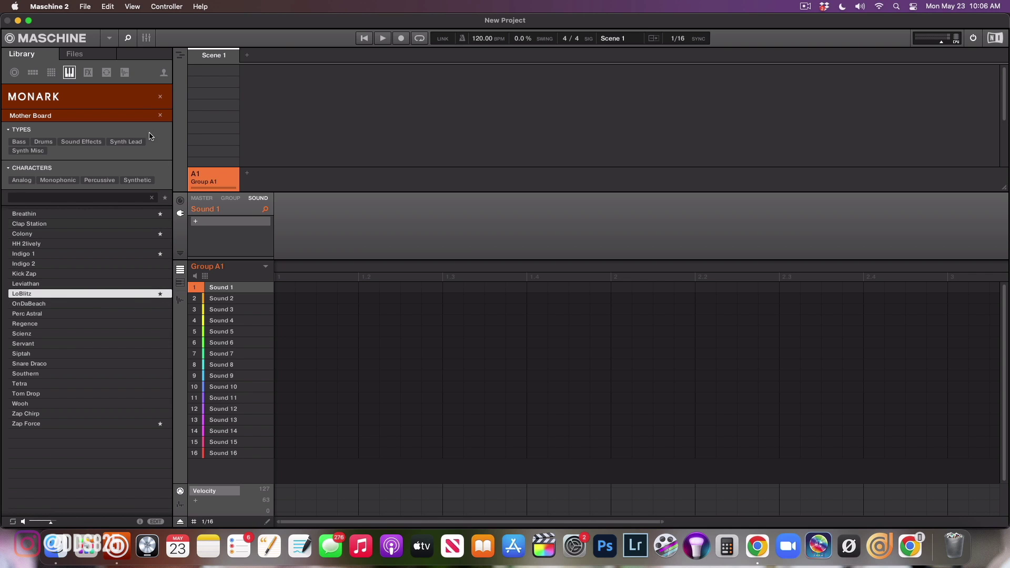
Switch the library from instruments to loops and restrict them to the Mother Board expansion
click(107, 72)
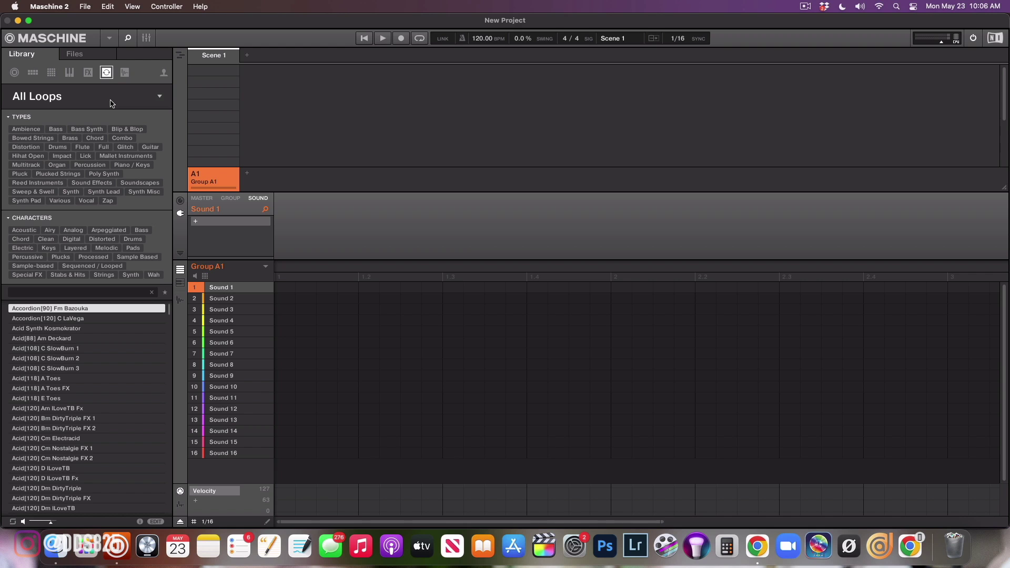
click(111, 102)
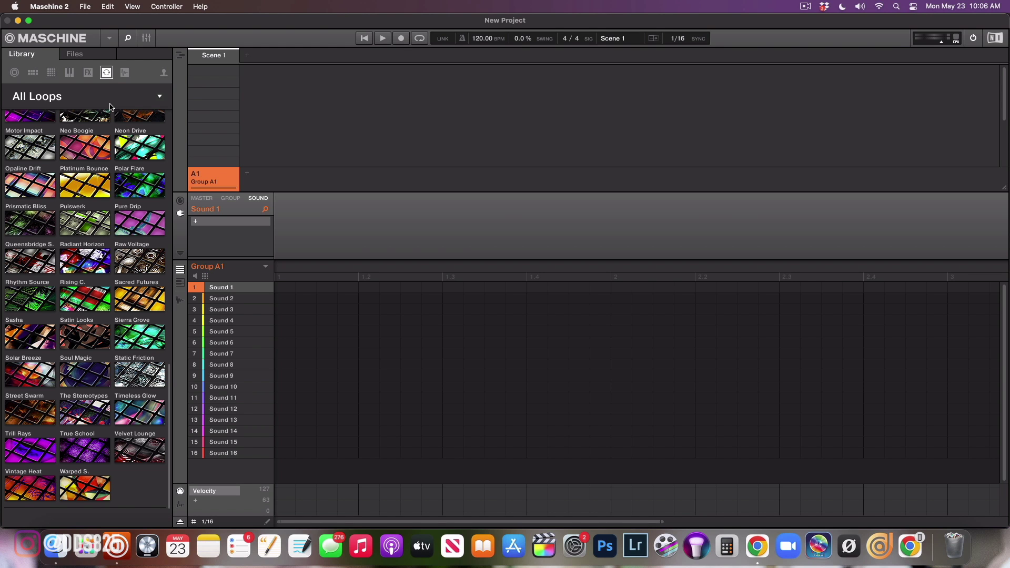
click(142, 119)
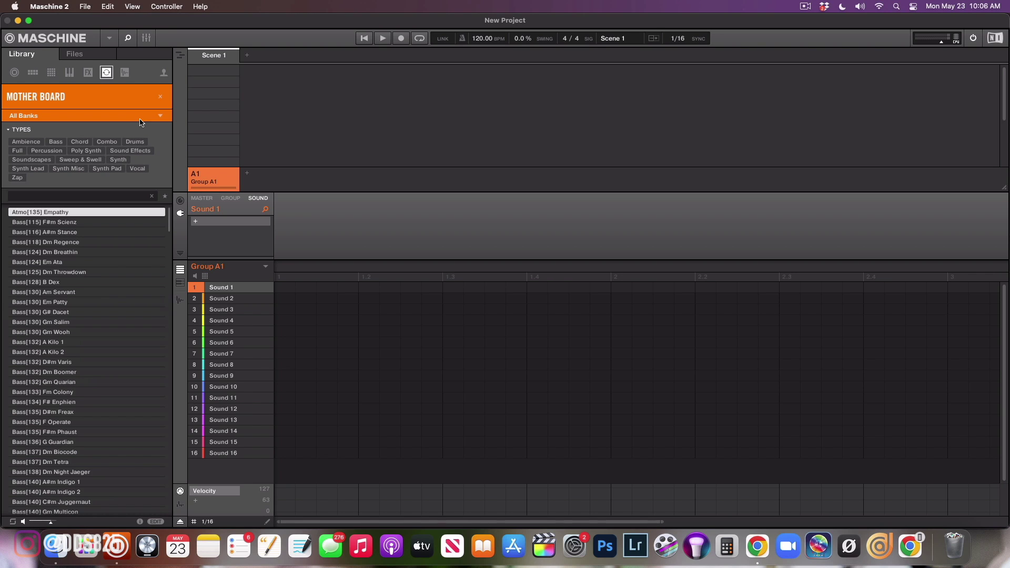
Filter the Mother Board loops by the Chord type and audition them from F#m Scienz through F#m Mecha
click(79, 142)
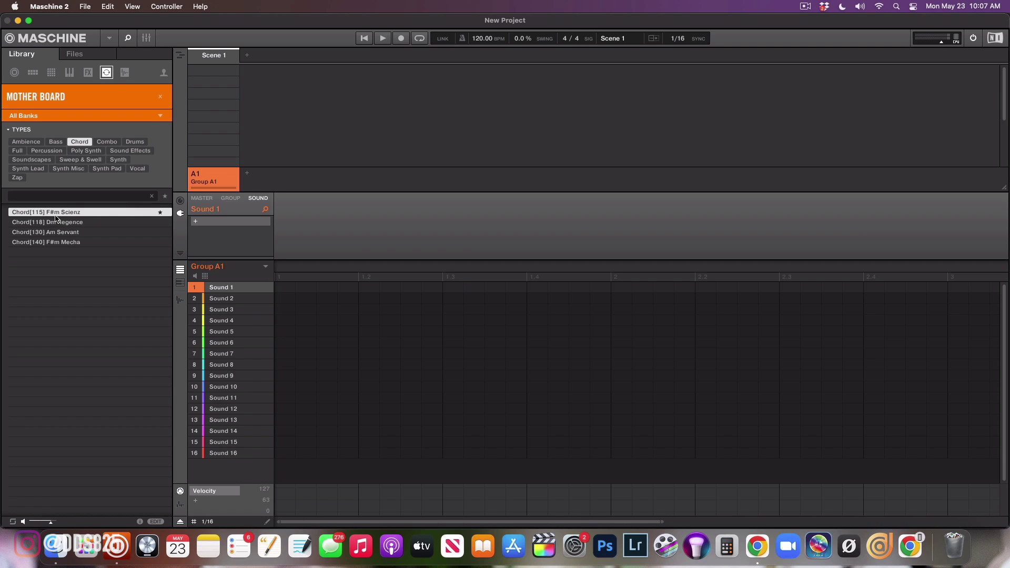
key(Down)
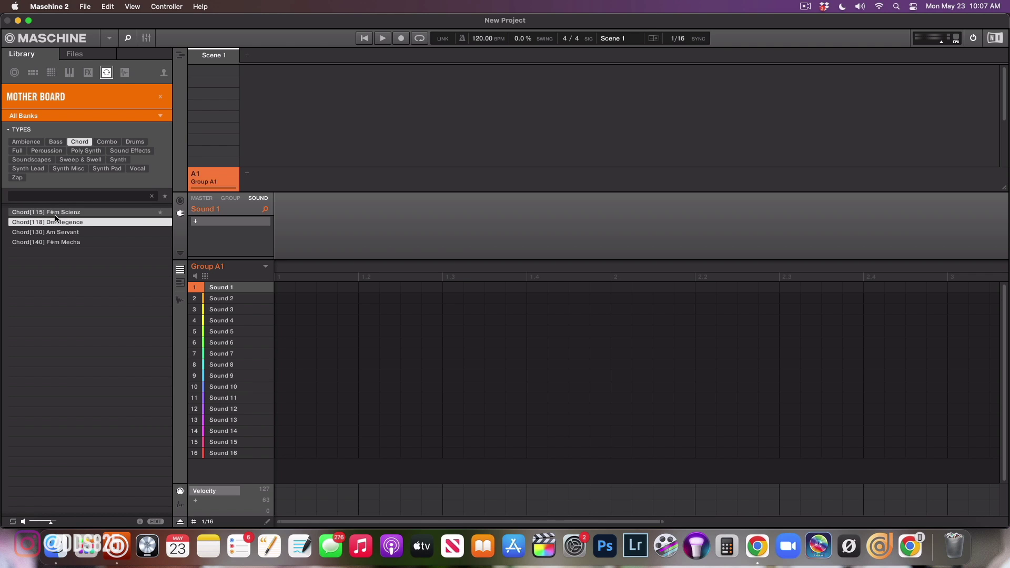
key(Down)
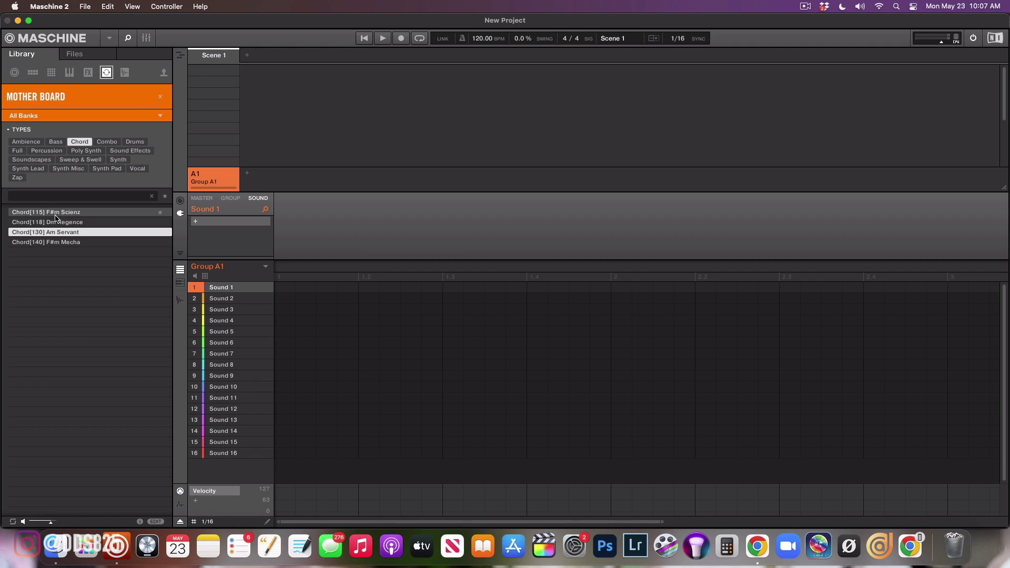
key(Down)
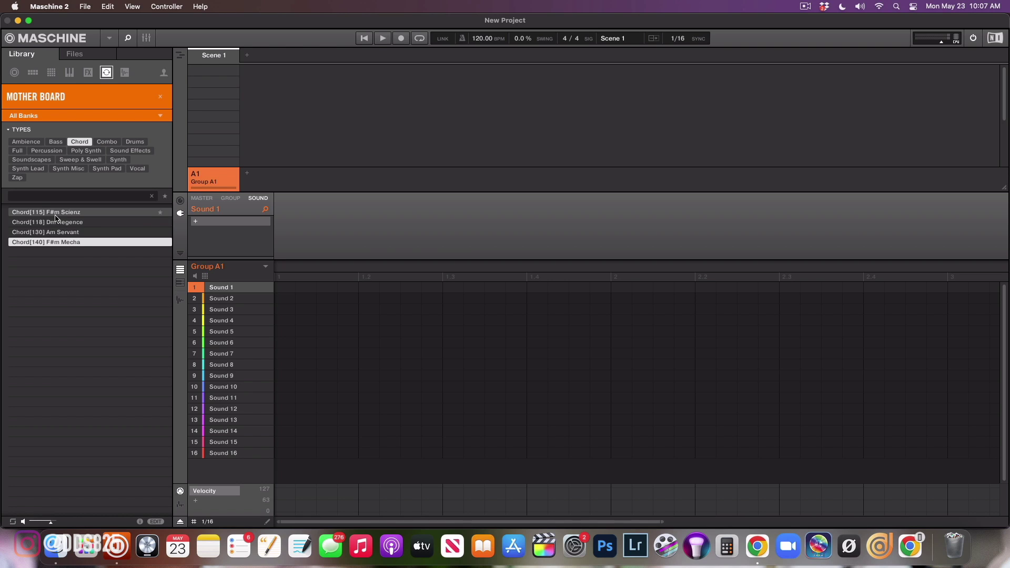
Filter the loops by Synth Pad and audition them from Dm Breathin through D Empathy, marking Gm Wooh as a favorite
click(104, 168)
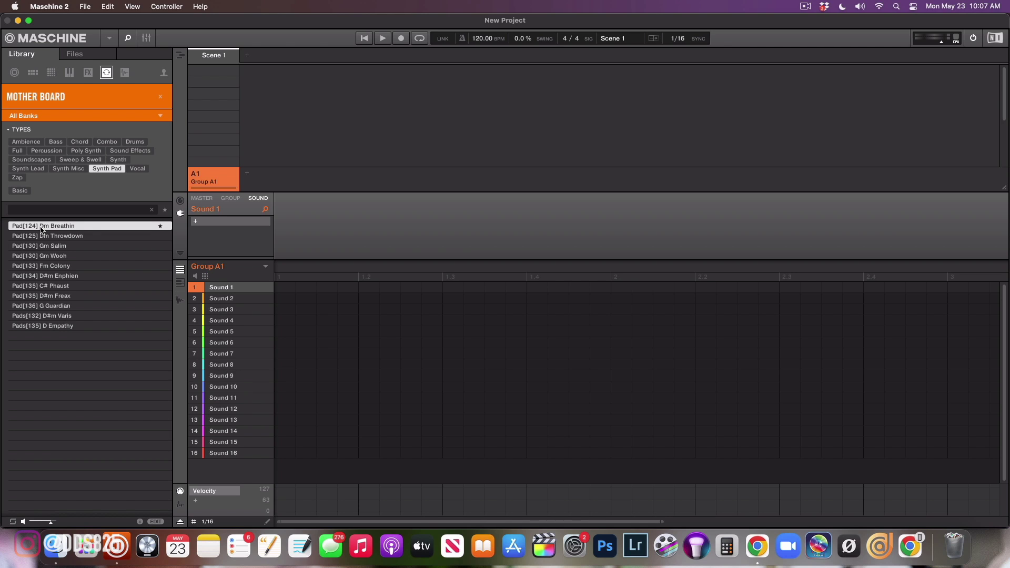
key(Down)
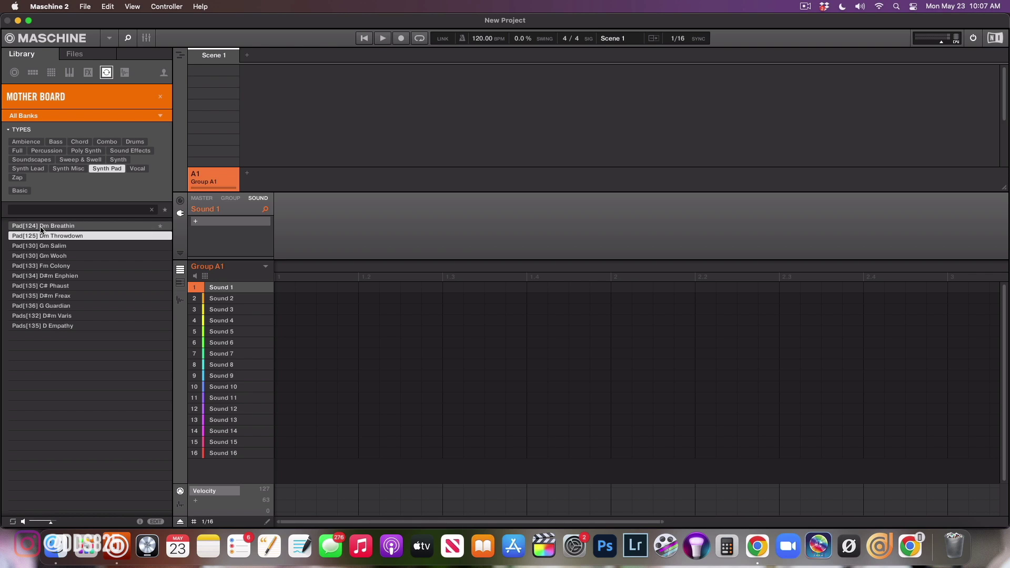
key(Down)
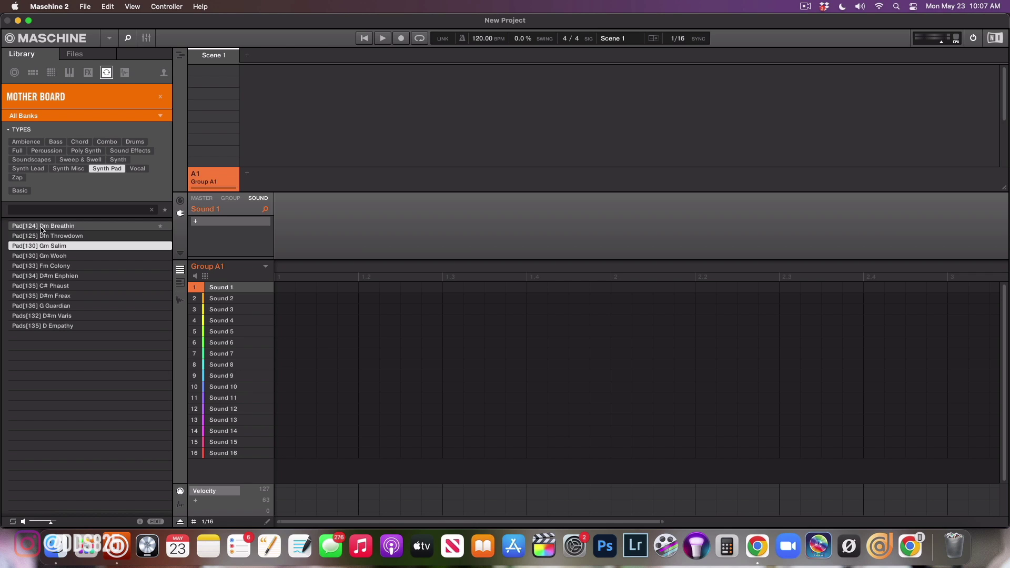
key(Down)
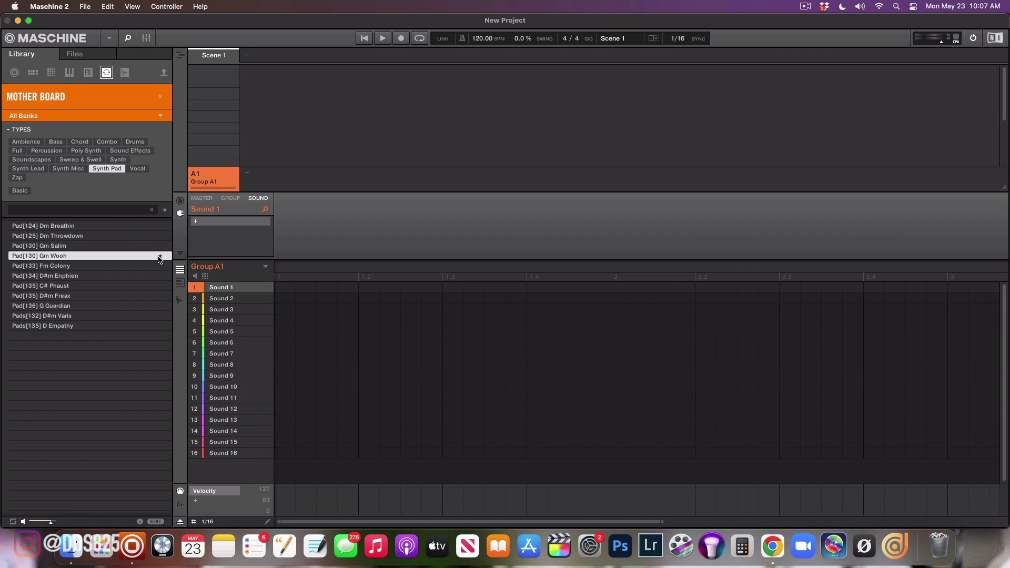
key(Down)
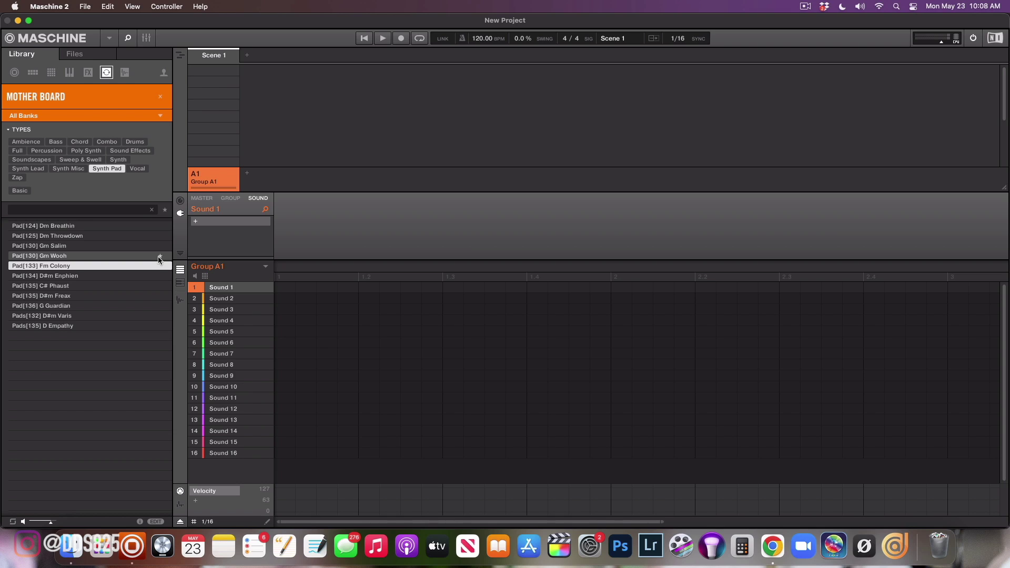
key(Down)
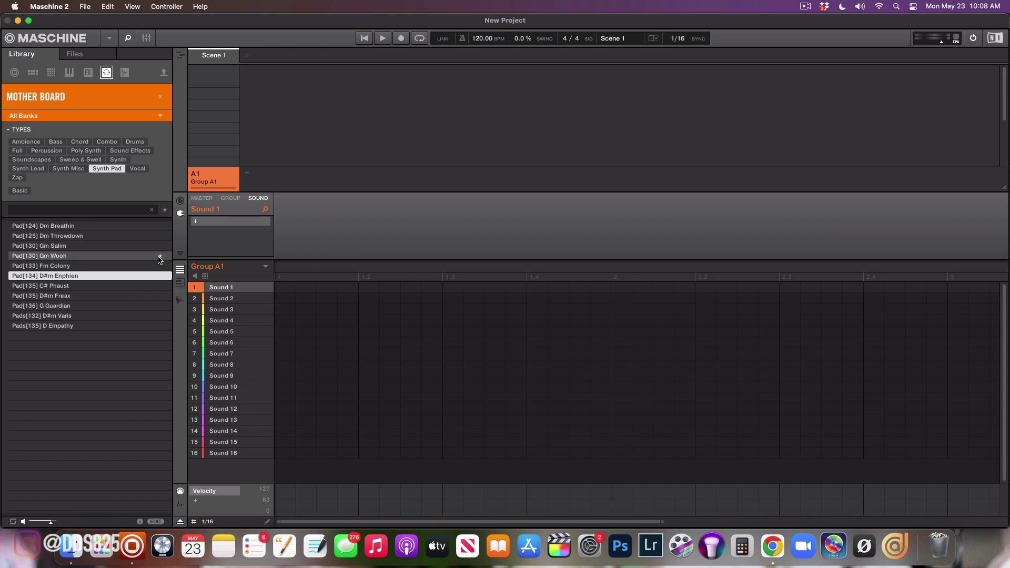
key(Down)
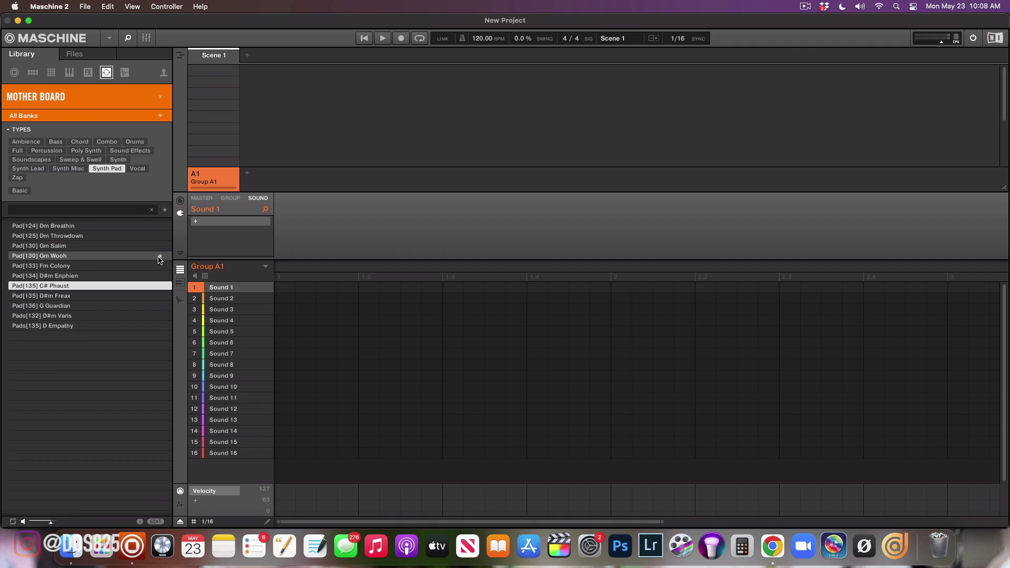
key(Down)
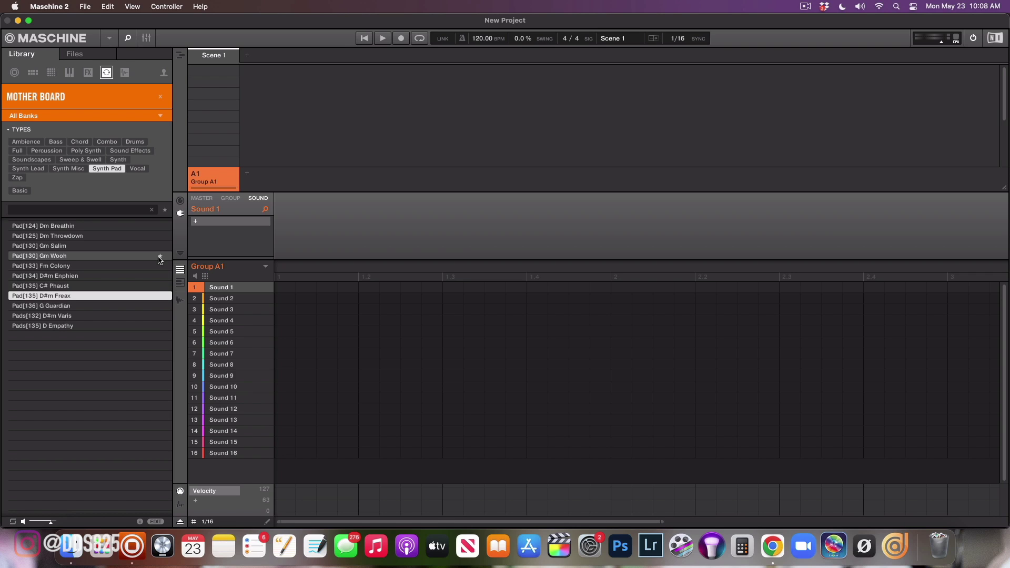
key(Down)
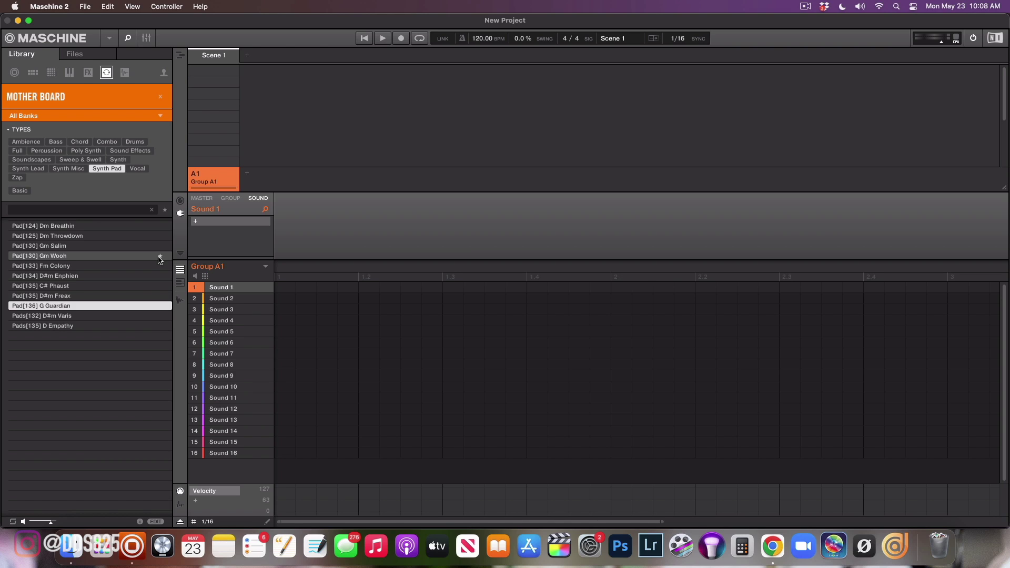
key(Down)
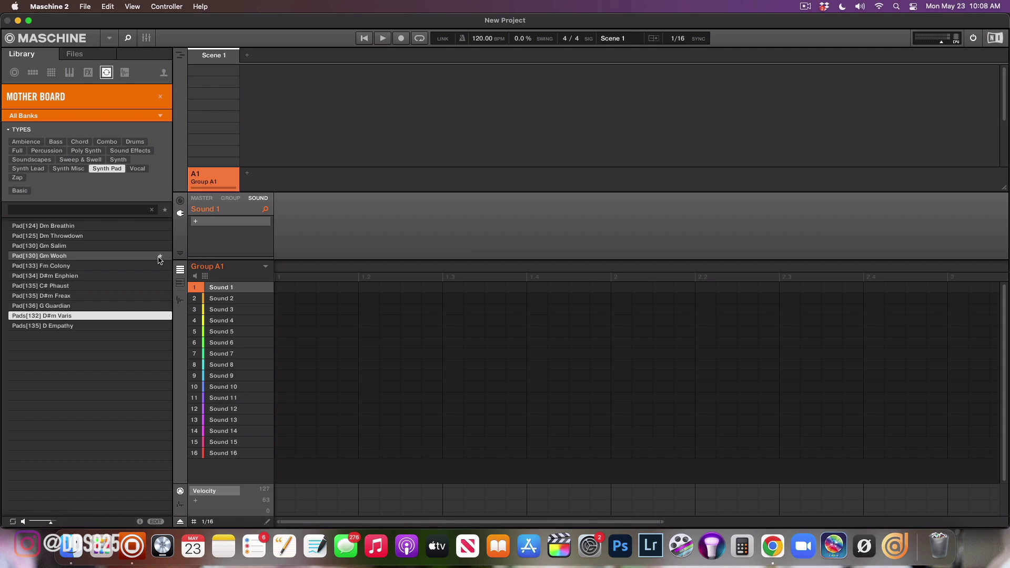
key(Down)
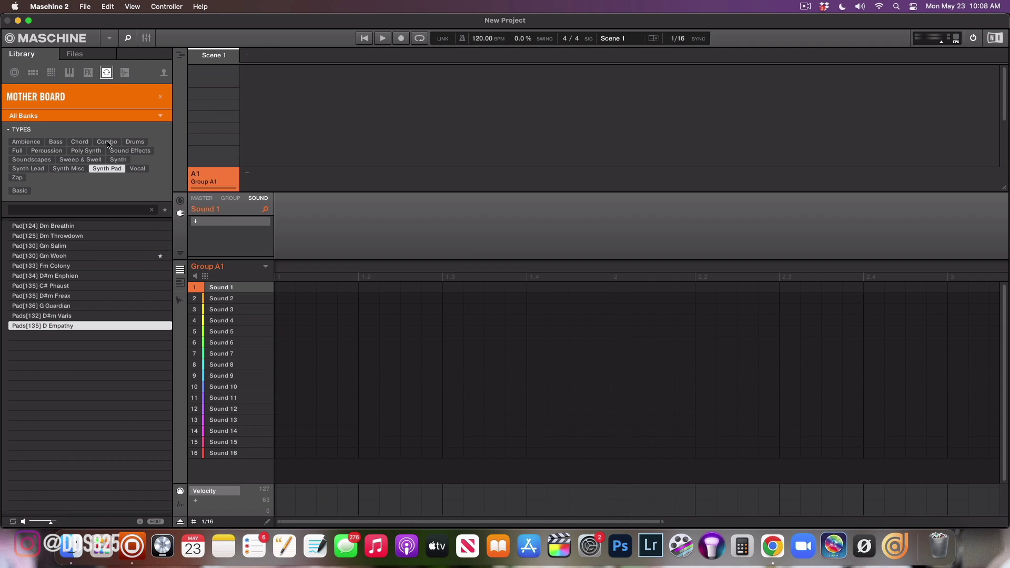
Filter the loops by Vocal and audition several, including Em Patty, Breathin, Boomer, Kilo and D# Electrique
click(135, 169)
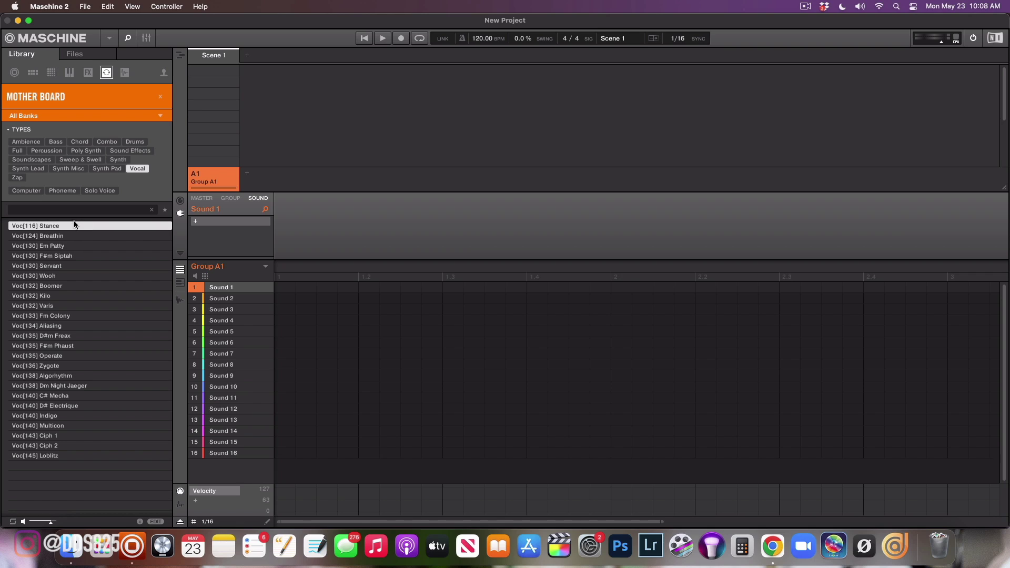
key(Down)
key(Down)
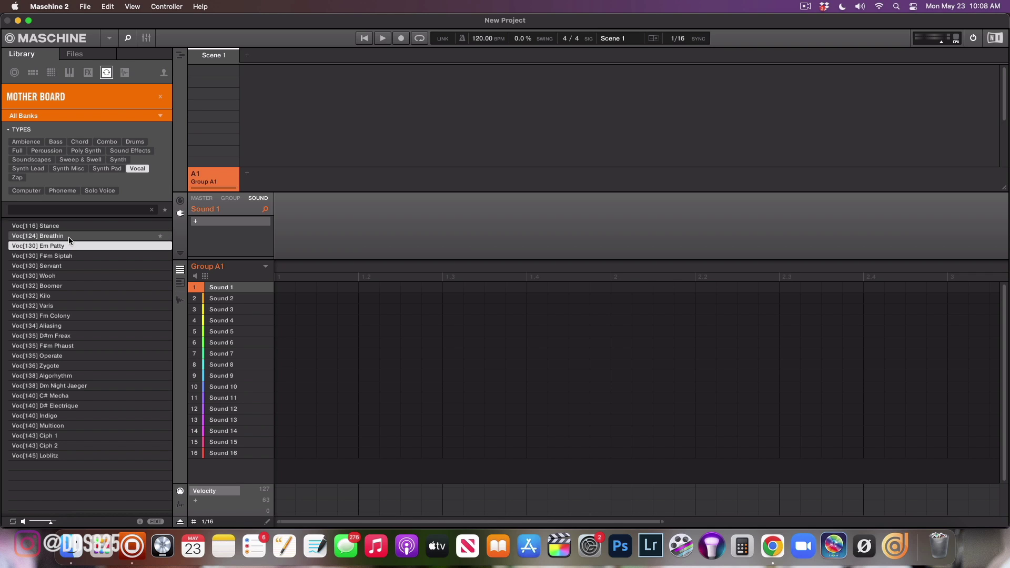
click(69, 236)
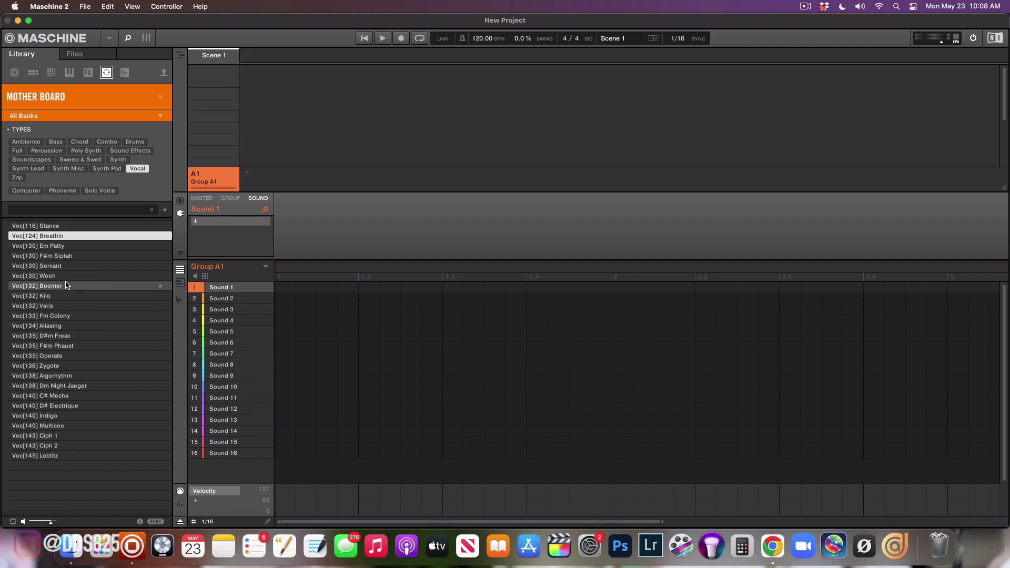
click(66, 285)
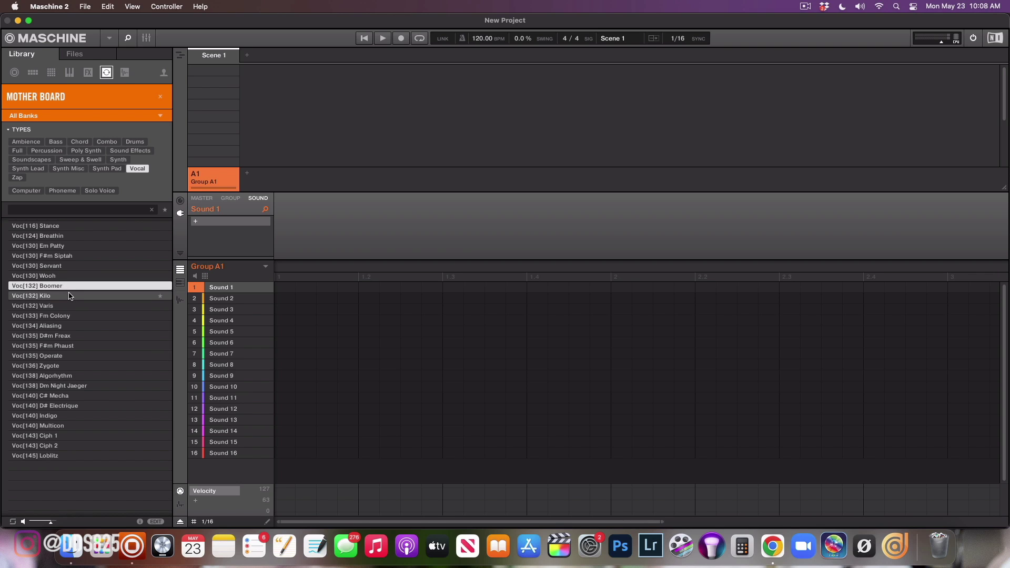
click(69, 296)
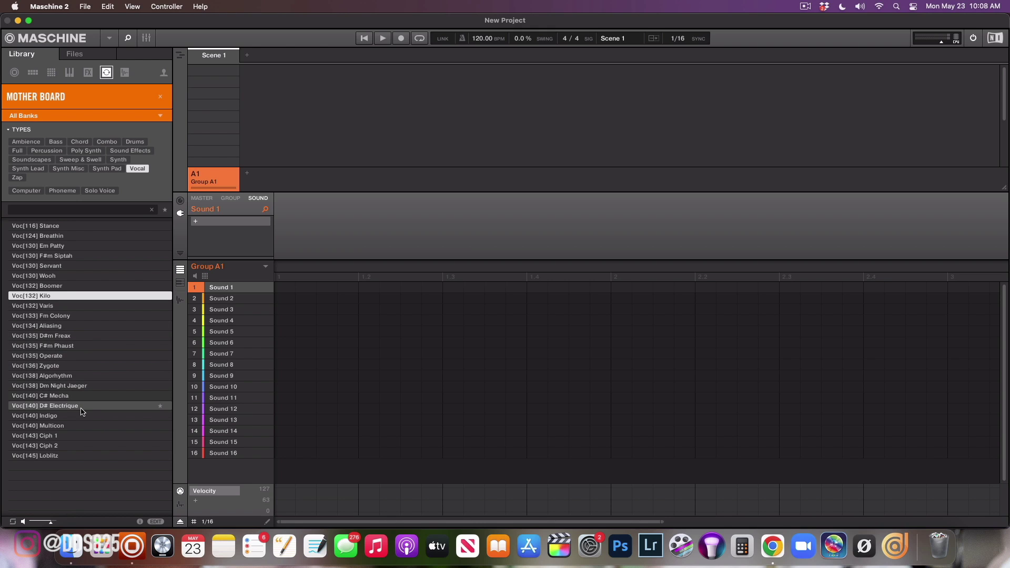
click(79, 345)
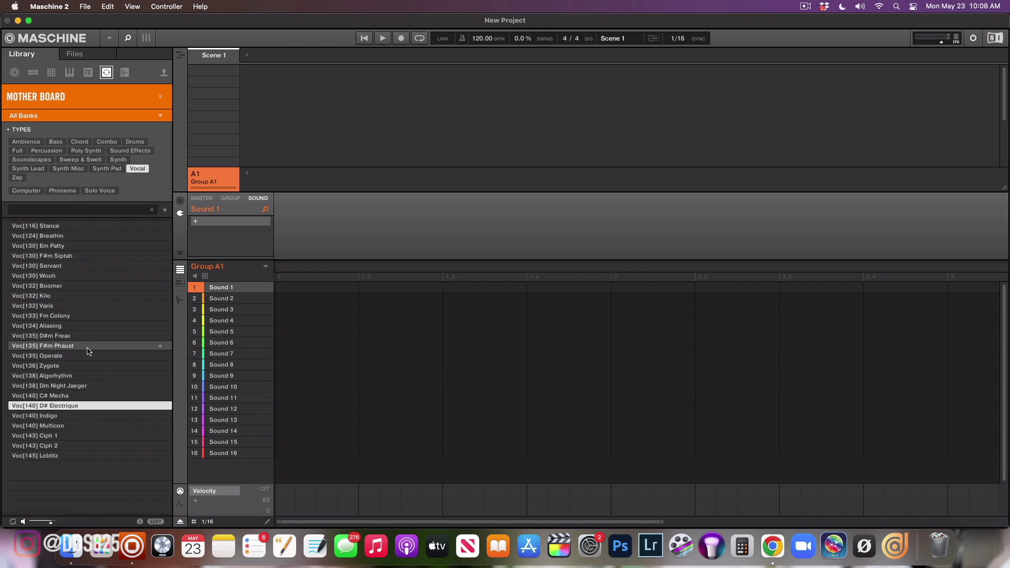
Filter the loops by Drums and audition Scienz and Stance, marking Scienz as a favorite
click(135, 142)
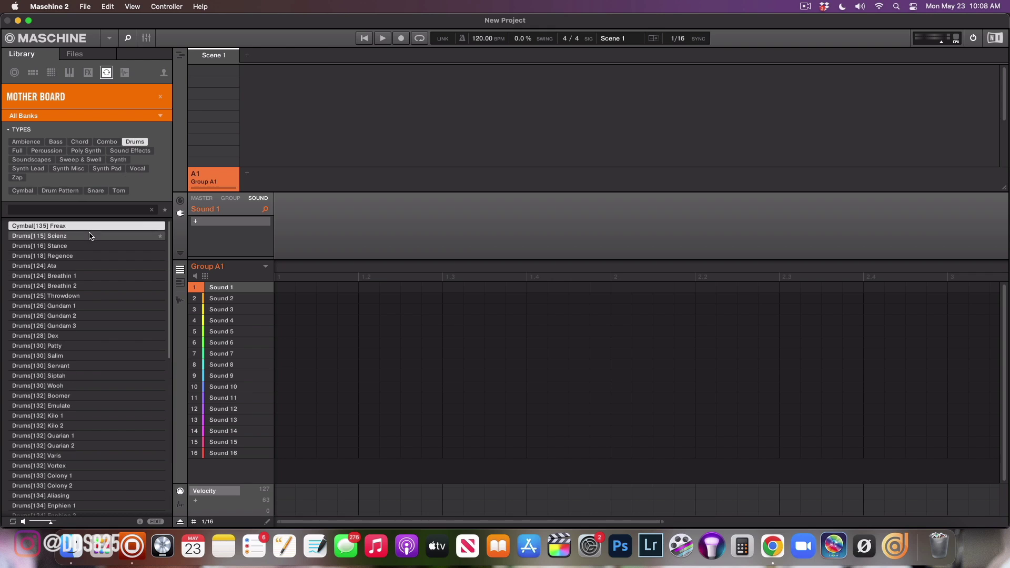
click(89, 236)
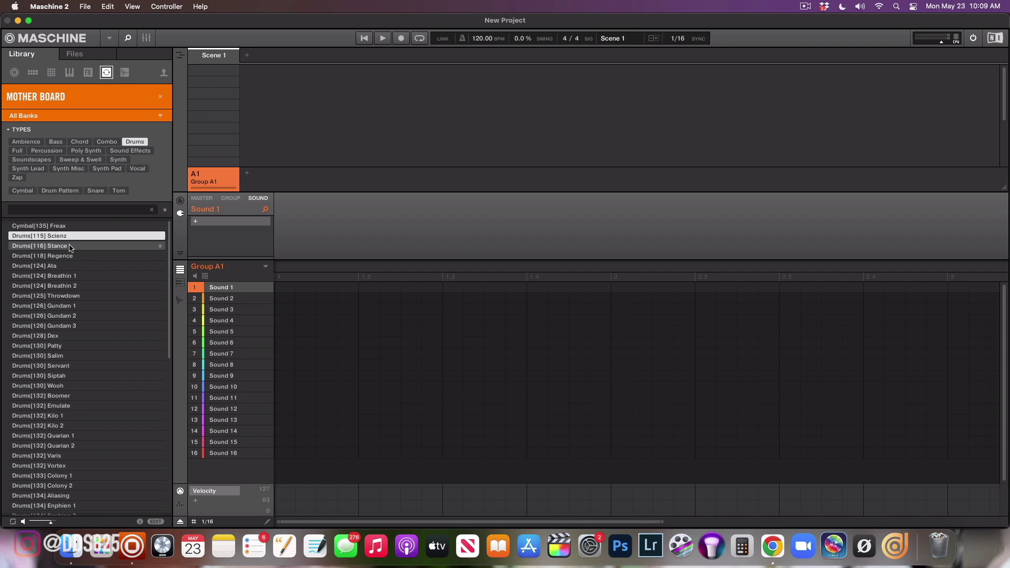
click(70, 247)
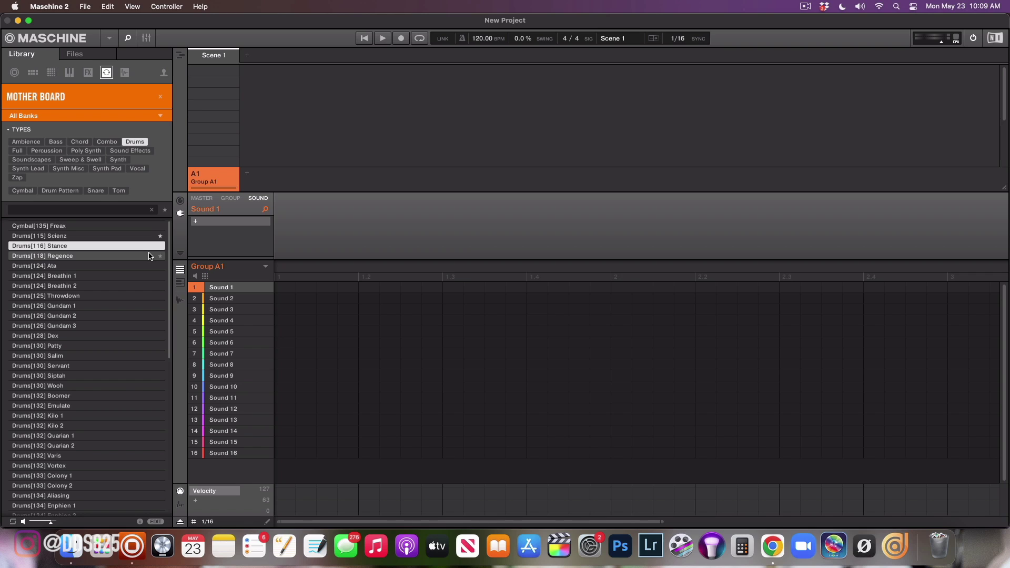
Audition further drum loops, including Breathin 1, Gundam 2, Salim and Siptah, and mark Siptah as a favorite
click(100, 267)
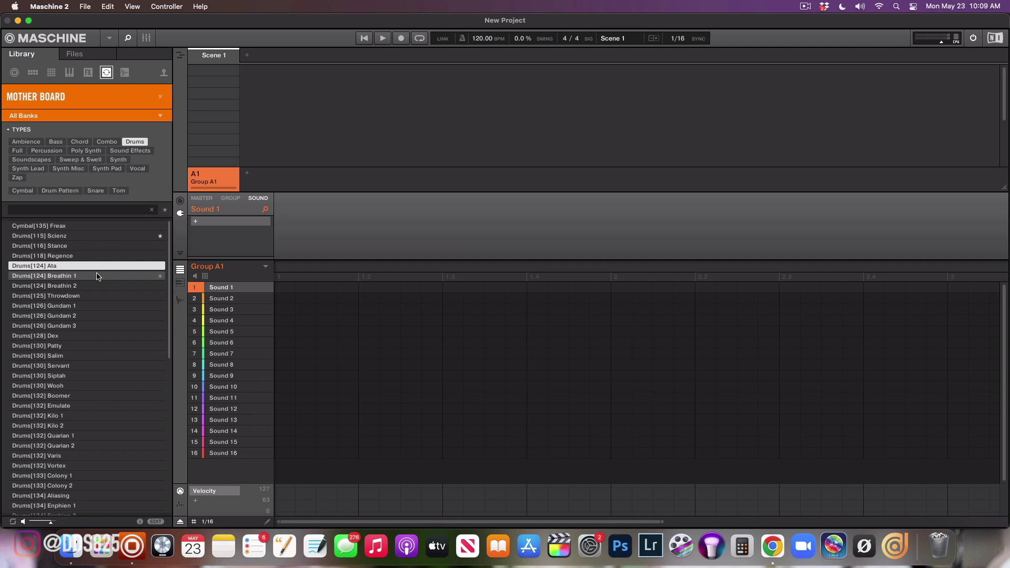
click(97, 276)
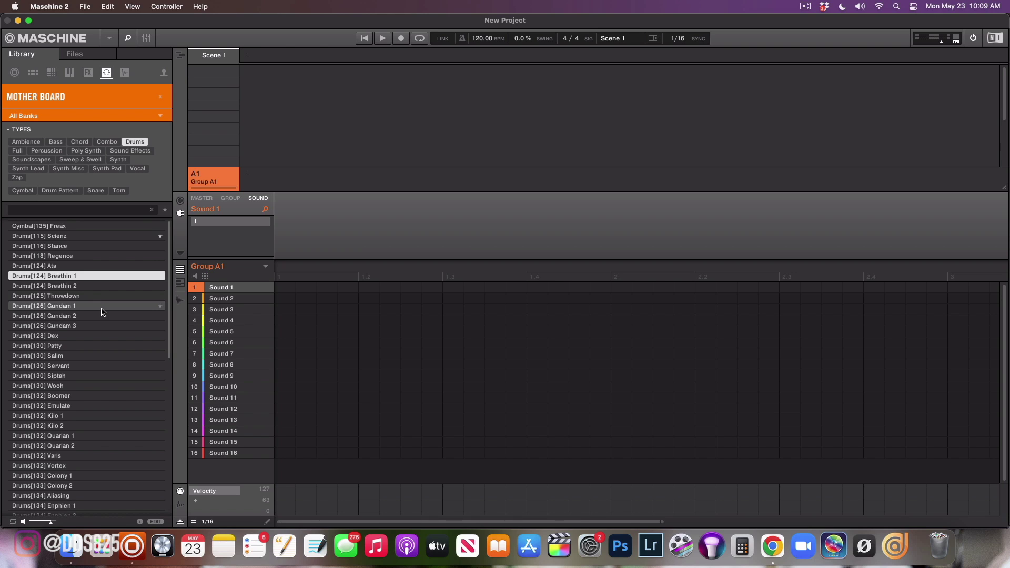
click(101, 316)
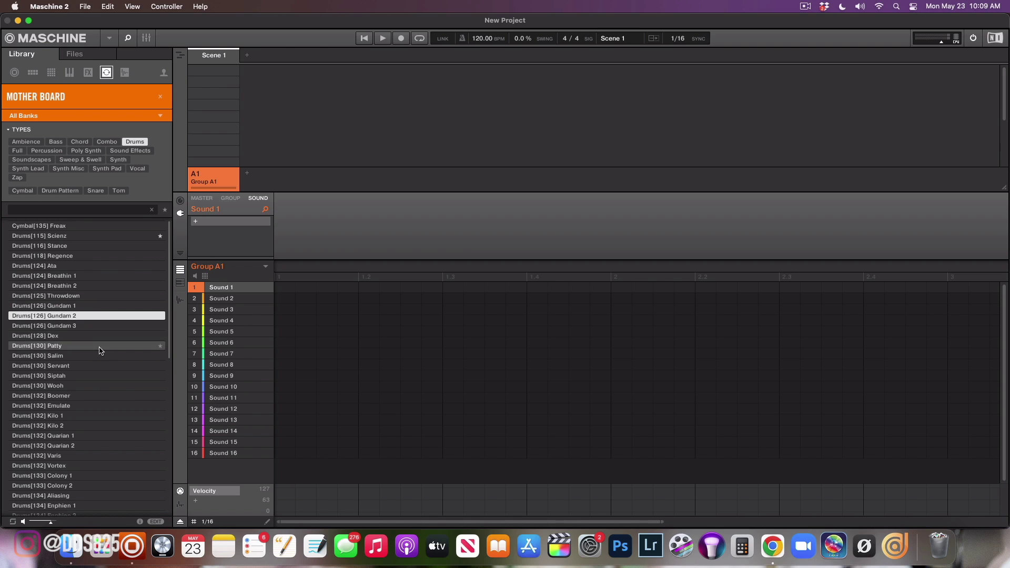
click(99, 356)
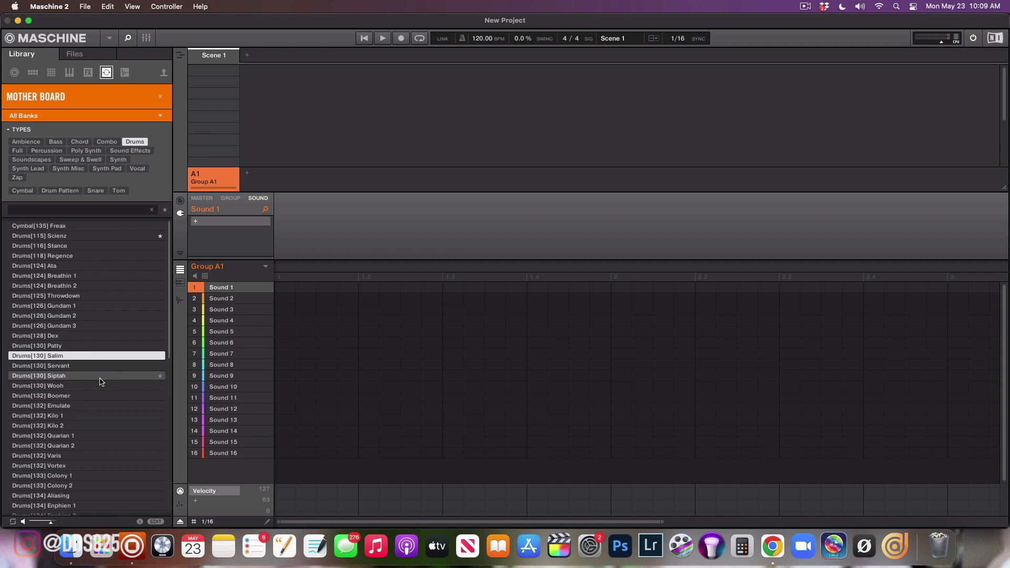
click(101, 377)
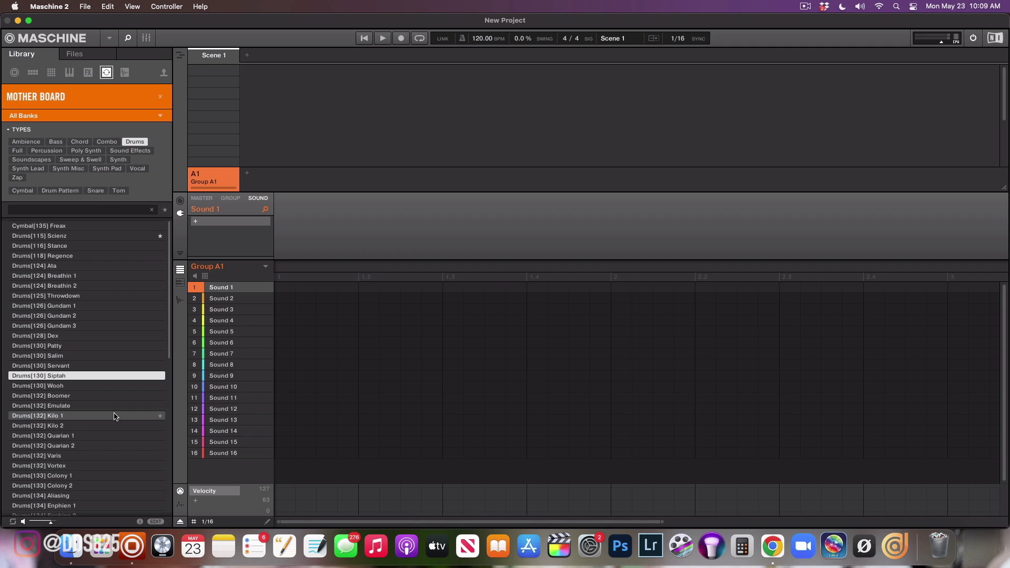
click(159, 376)
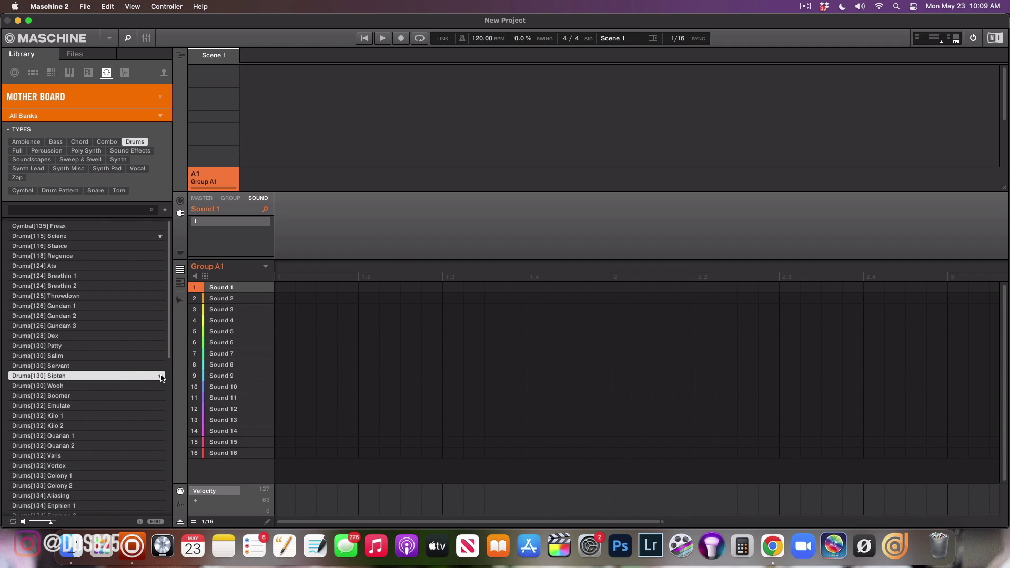
click(805, 6)
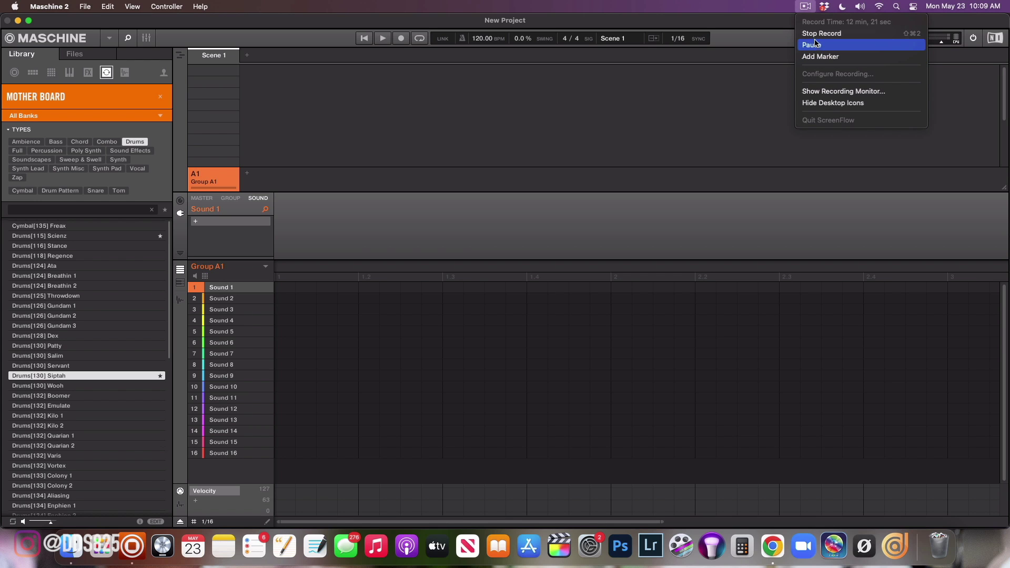